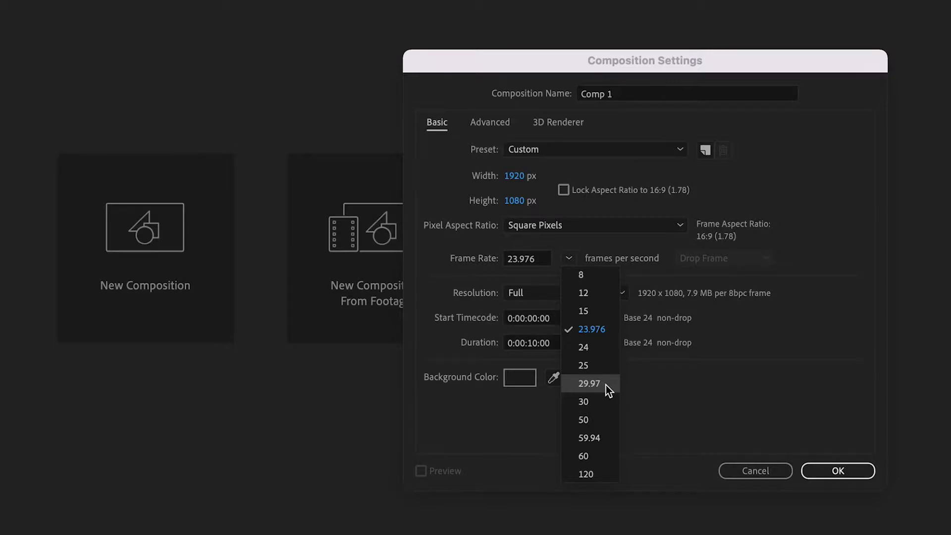
Step: Create the 1920 × 1080 composition with a frame rate of 29.97 frames per second
click(605, 385)
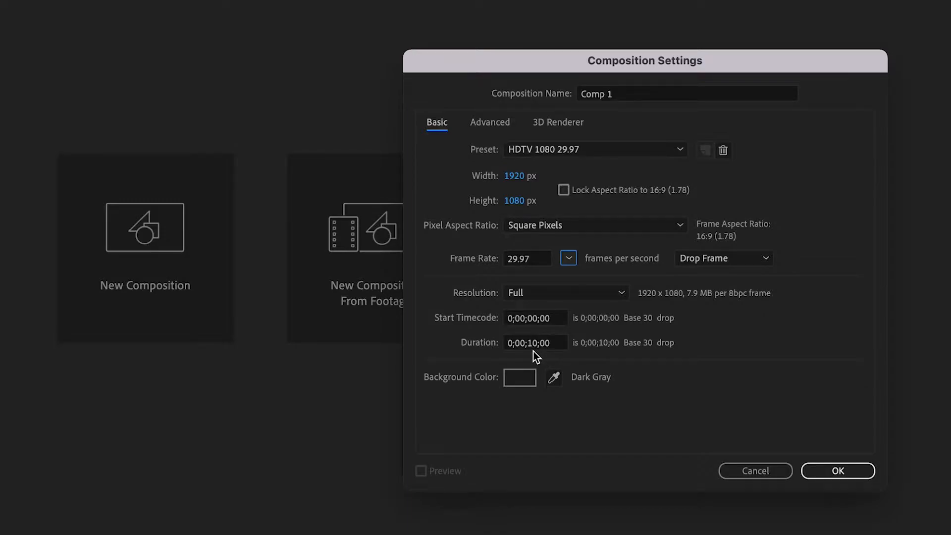
click(842, 470)
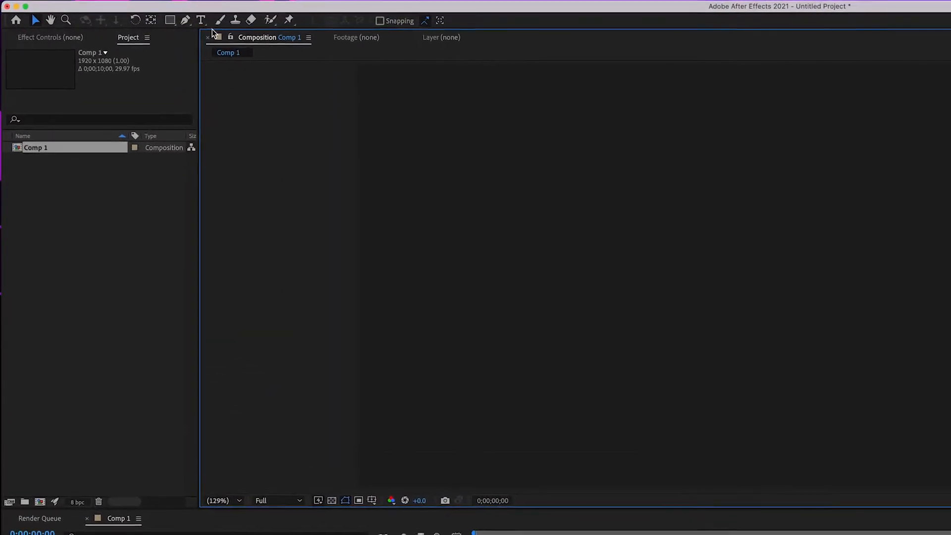
Step: Add a text layer reading "SHERYL CROW" in the lower-left area of the composition
click(212, 21)
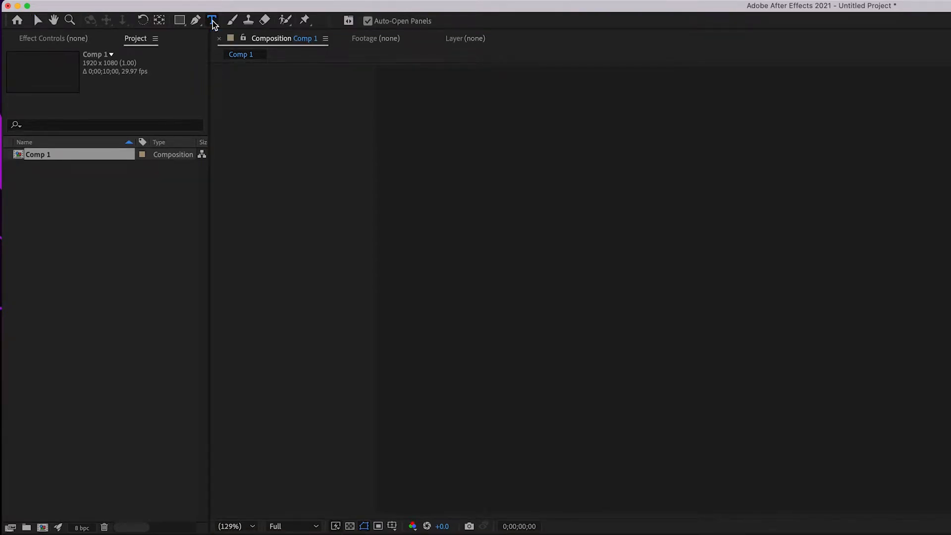
click(358, 385)
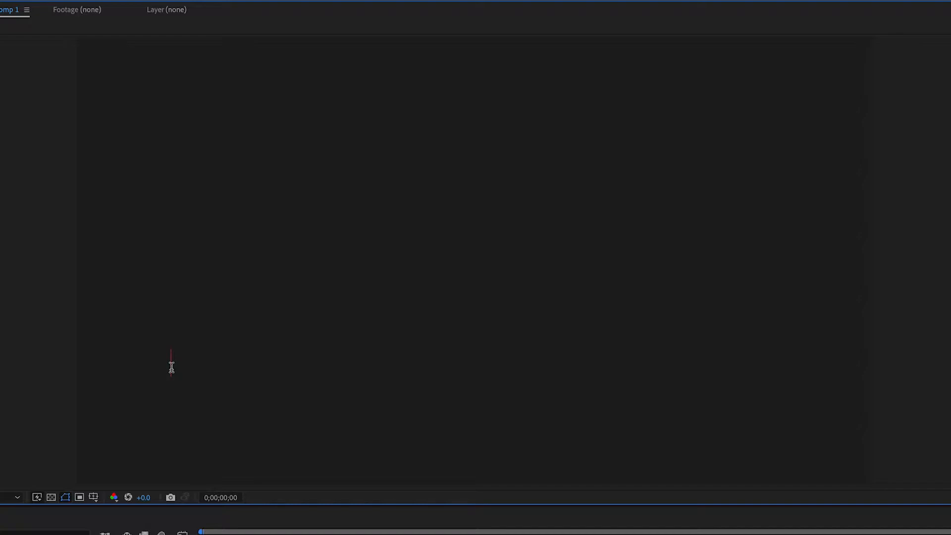
text(SHERY L CROW)
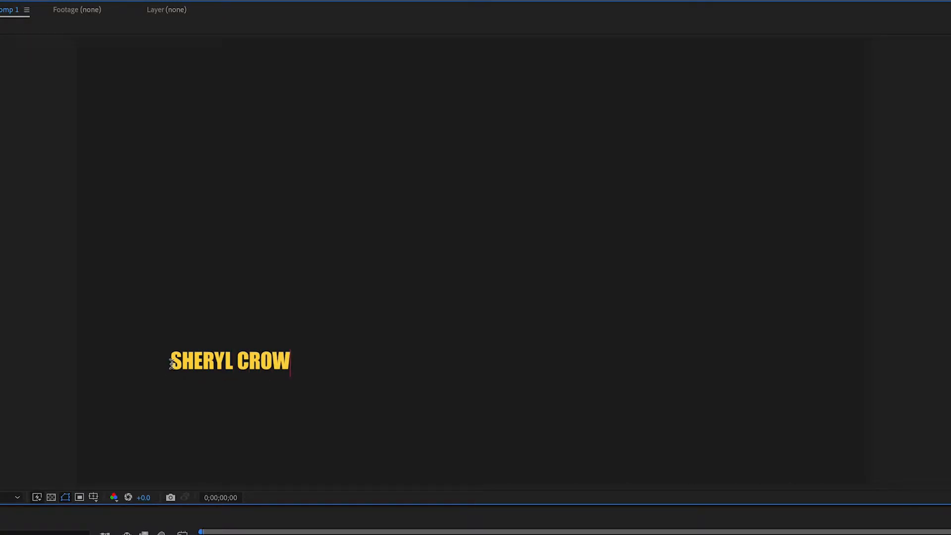
Step: Set the font size of the whole "SHERYL CROW" text to 108 px
drag(171, 362, 379, 367)
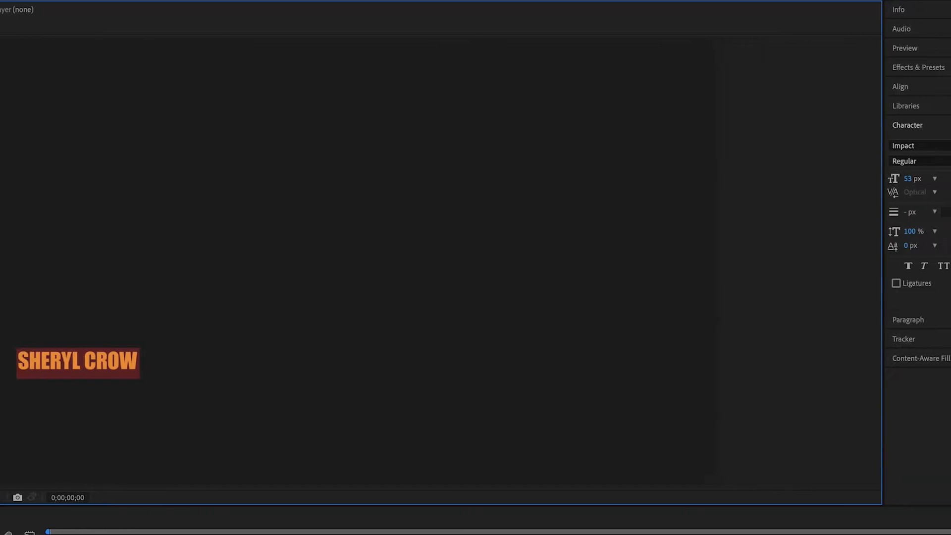
click(723, 147)
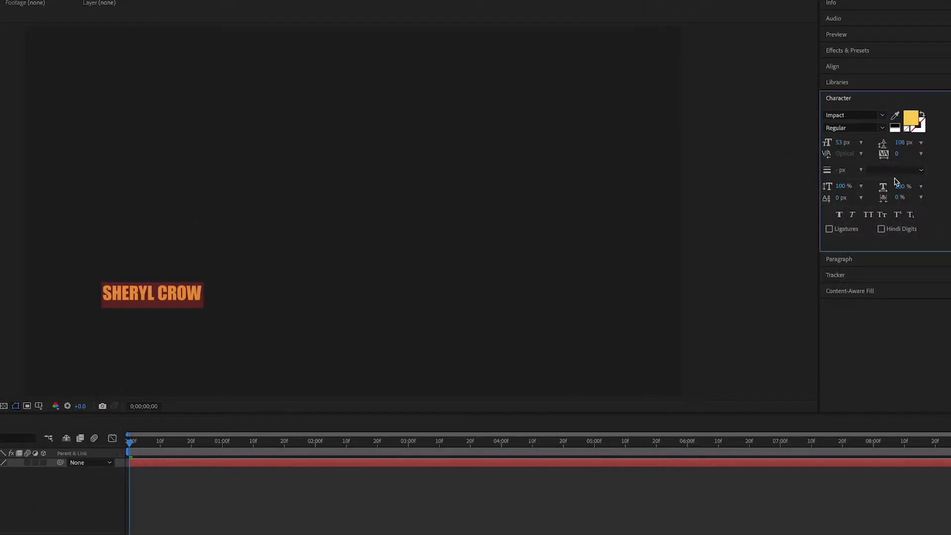
click(842, 142)
text(100)
key(Return)
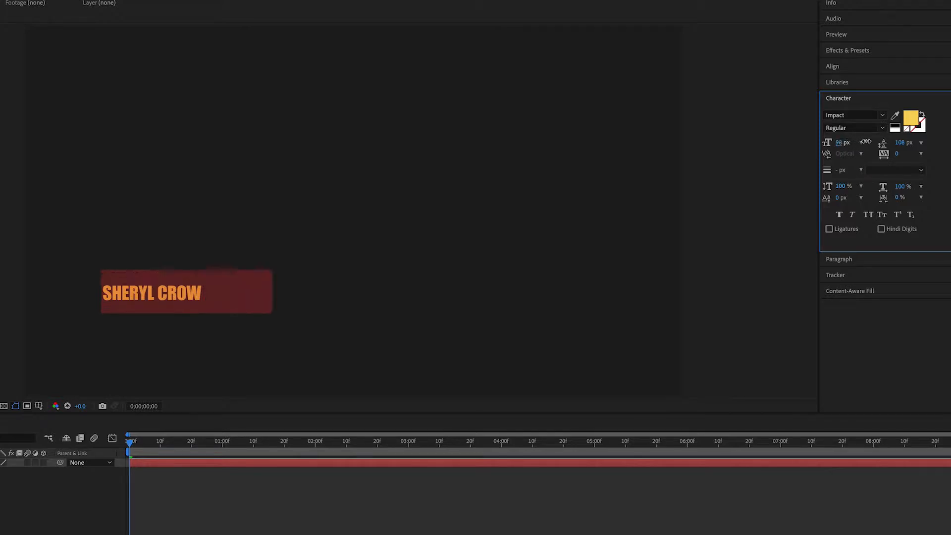
drag(844, 143, 850, 143)
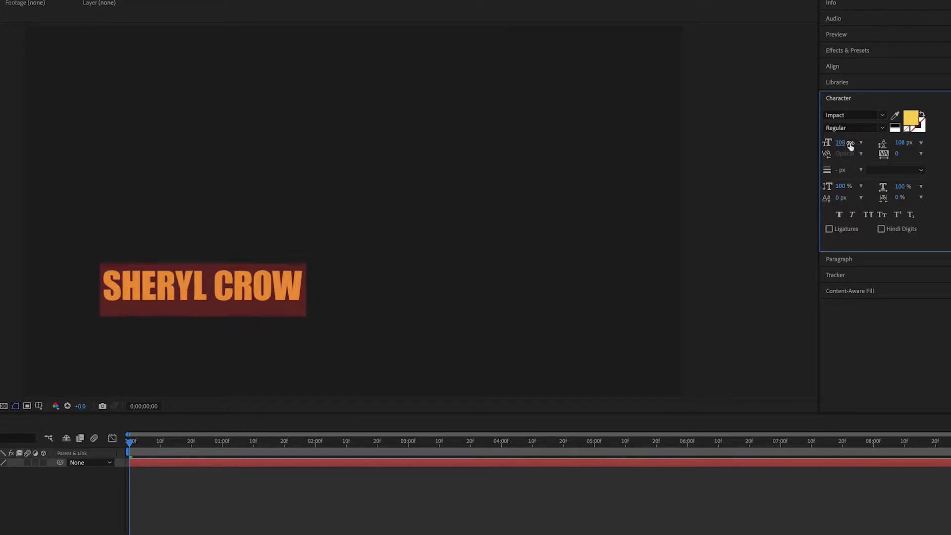
Step: Set the "SHERYL CROW" text's fill color to FF5733 and move it down and left to about 125.7, 898.4
click(912, 119)
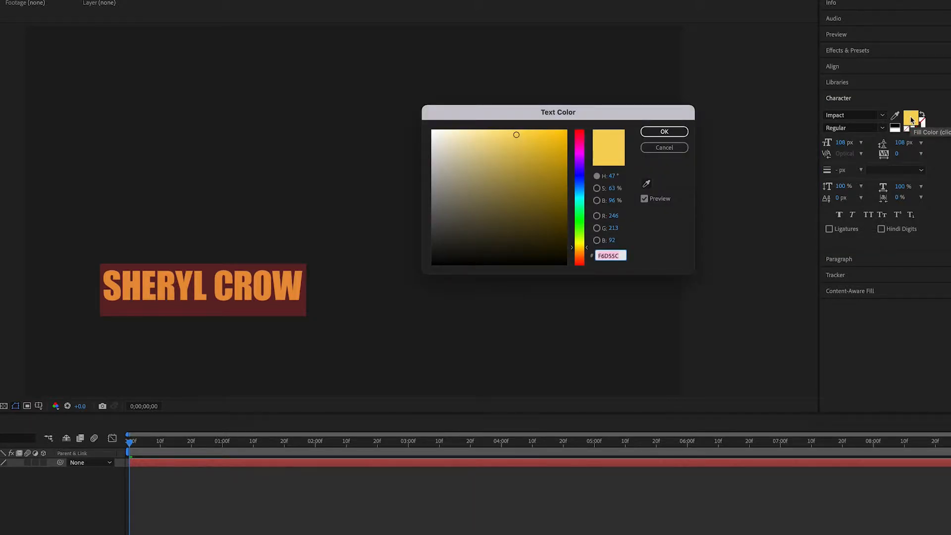
text(FF5733)
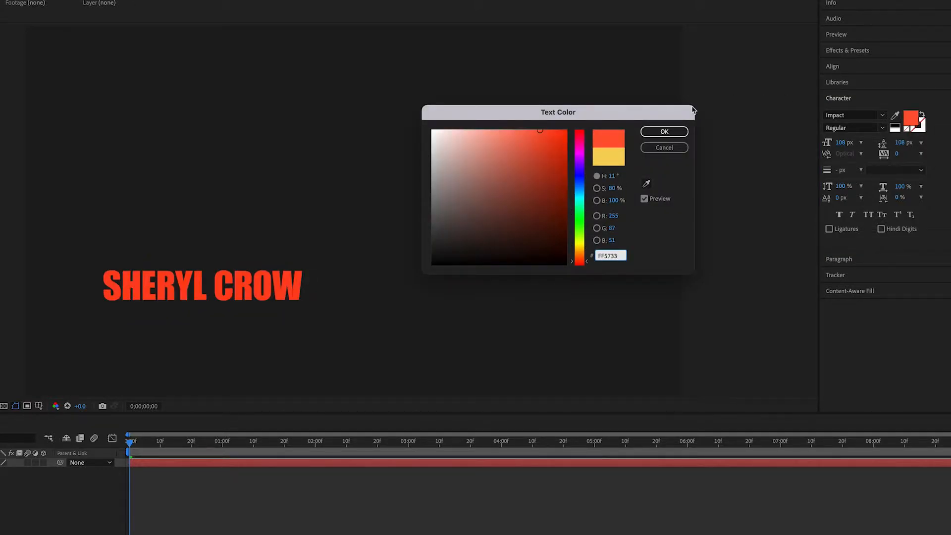
key(Return)
drag(170, 296, 135, 329)
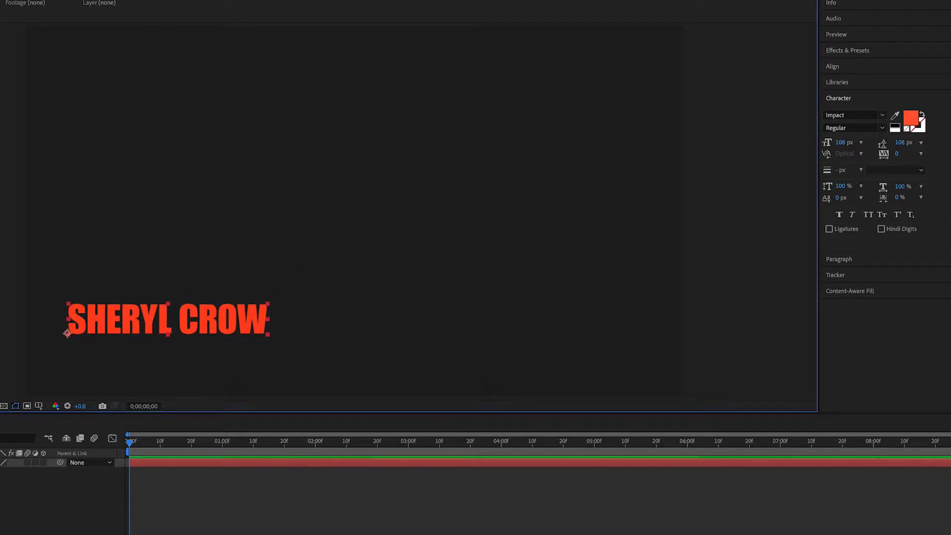
Step: Duplicate the "SHERYL CROW" text layer and move the copy below the original, to a Y position of 1008.4
click(1, 463)
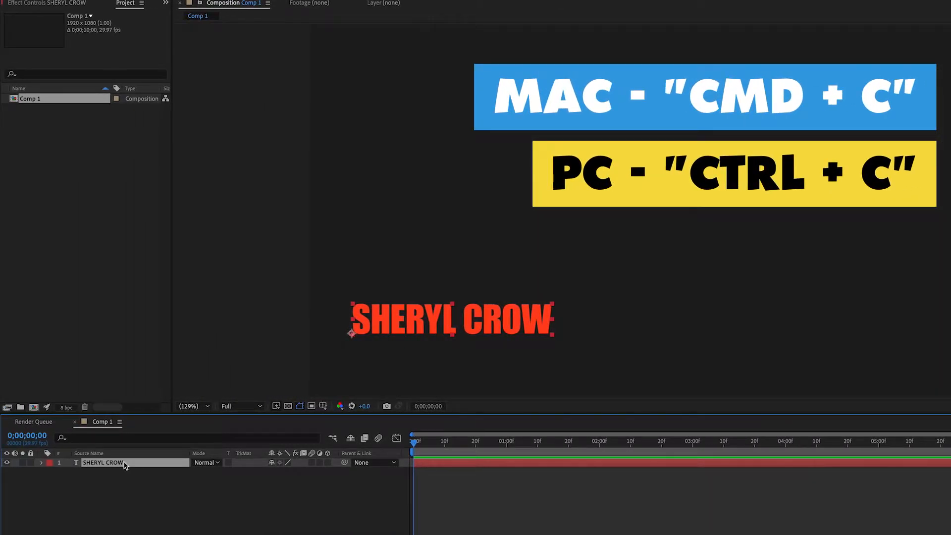
key(ctrl+v)
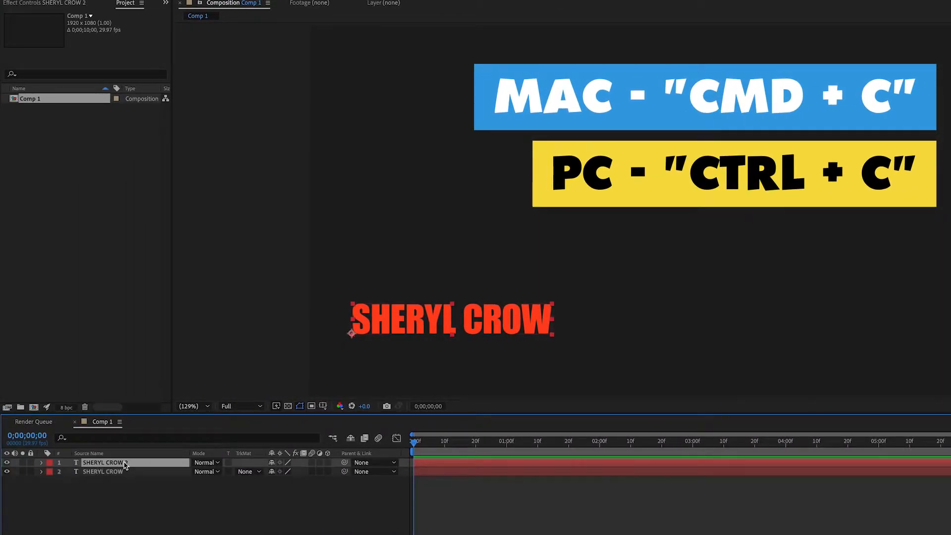
key(p)
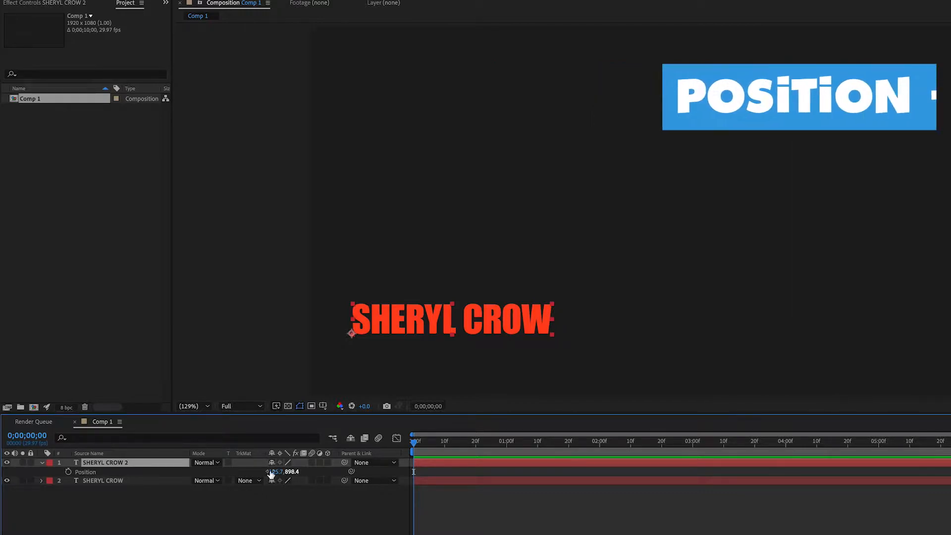
drag(287, 472, 345, 472)
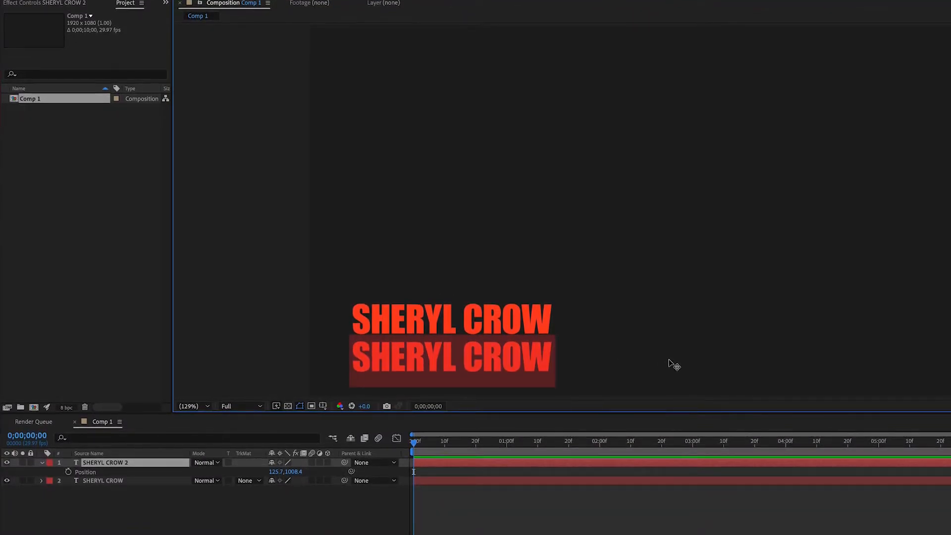
Step: Replace the duplicate's text with "American Musician" and set its fill color to FFB400
text(American Musici)
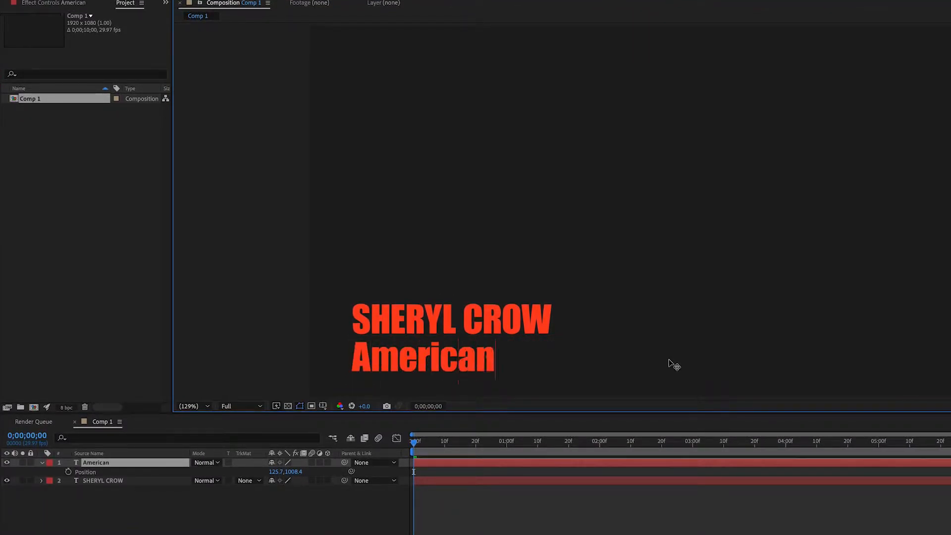
text(an)
key(Escape)
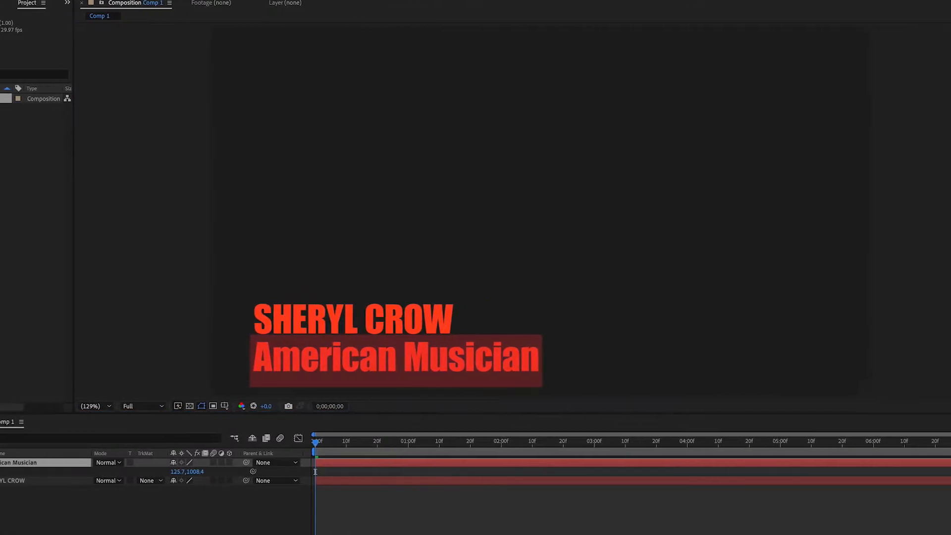
click(918, 119)
text(ffb400)
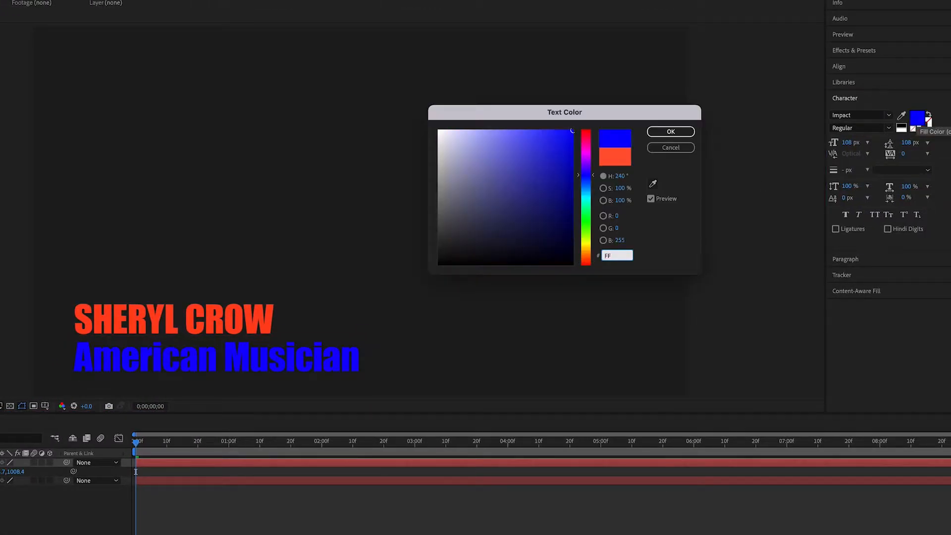
key(Return)
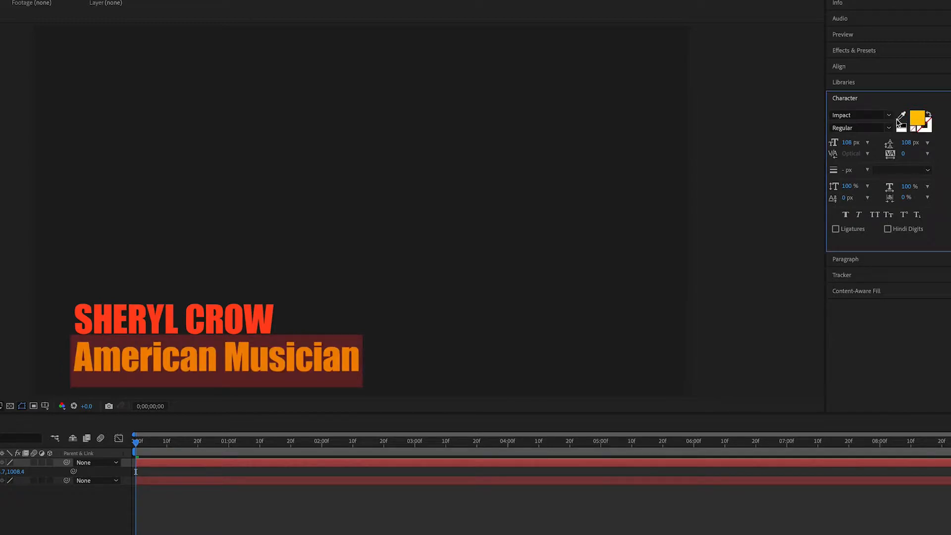
Step: Reduce the "American Musician" text to 60 px and position it under the name at 133.7, 962.4
drag(848, 143, 827, 142)
drag(298, 473, 275, 471)
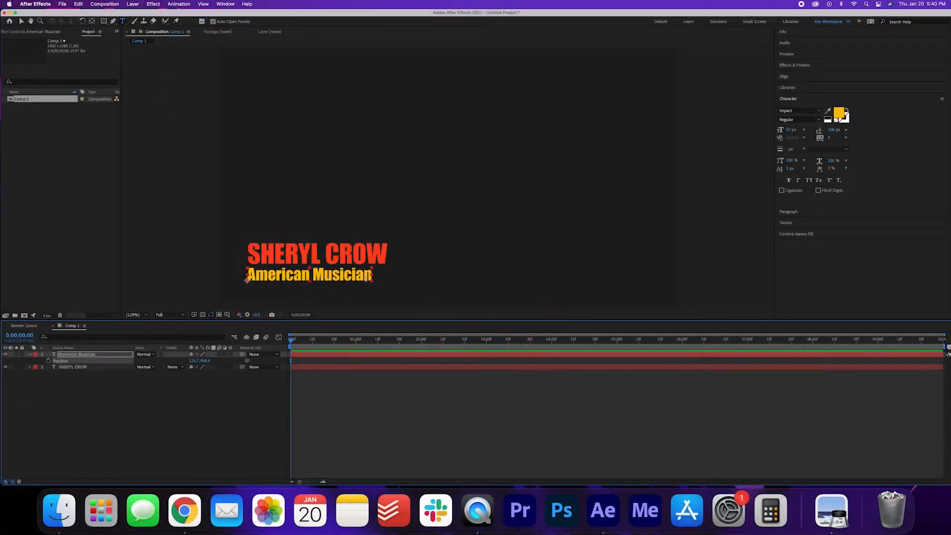
drag(373, 276, 201, 281)
drag(788, 129, 782, 130)
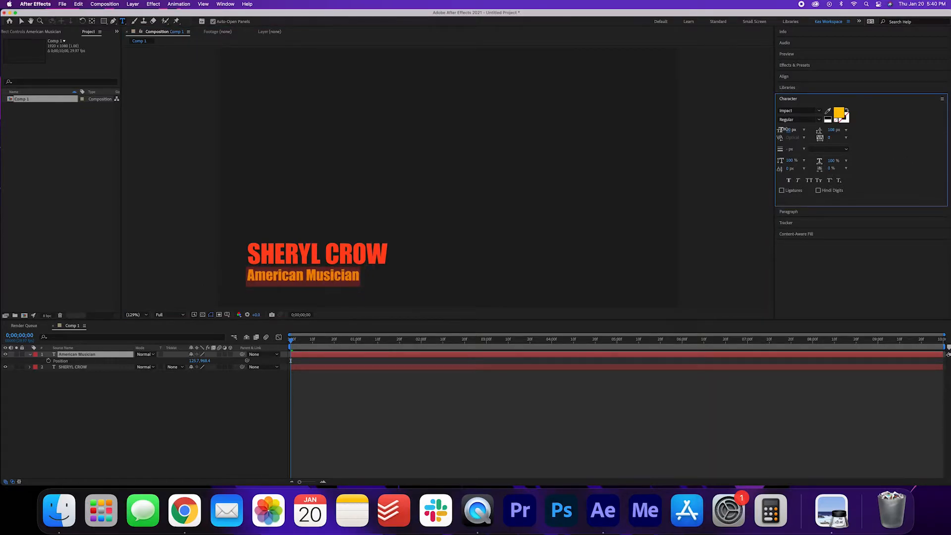
click(202, 360)
drag(202, 361, 205, 361)
click(213, 403)
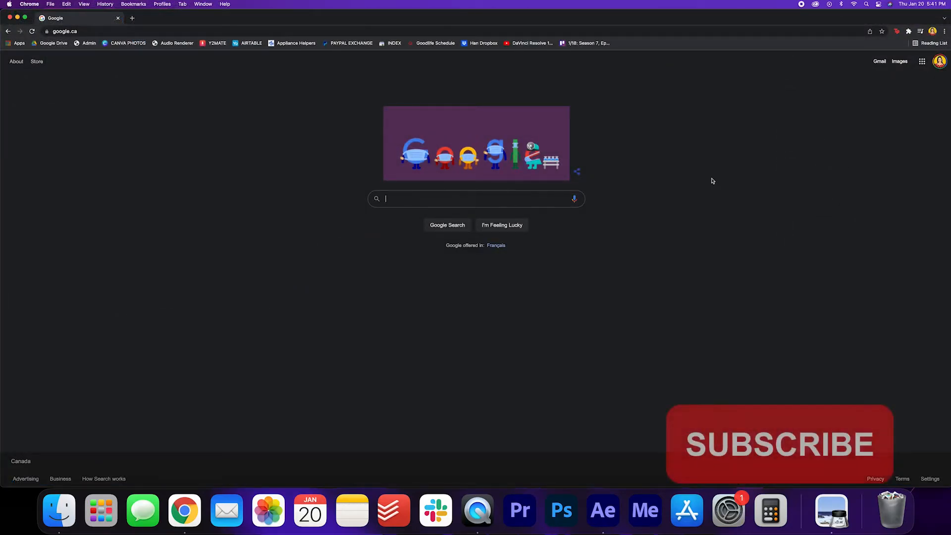
Step: In Chrome, search Google for "youtube library" and open the YouTube Audio library page
text(youtube library)
key(Return)
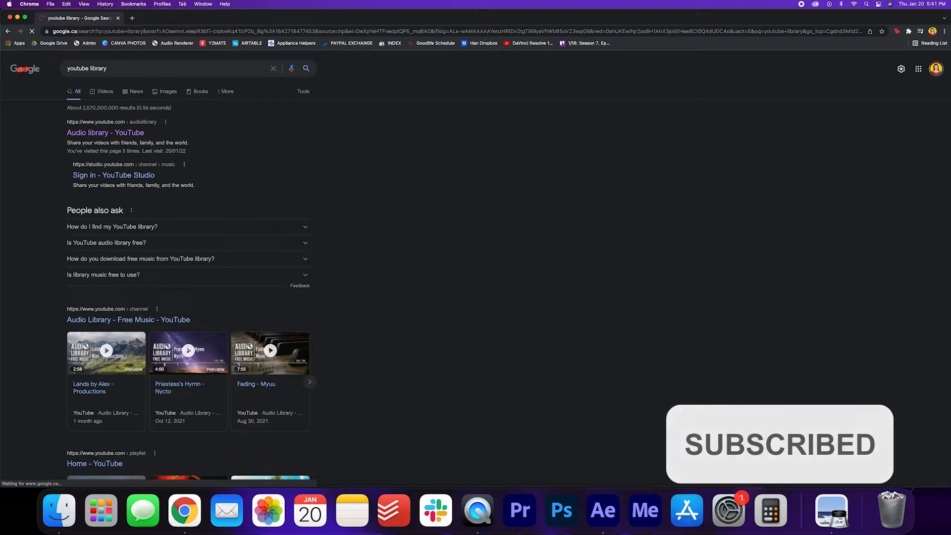
click(99, 134)
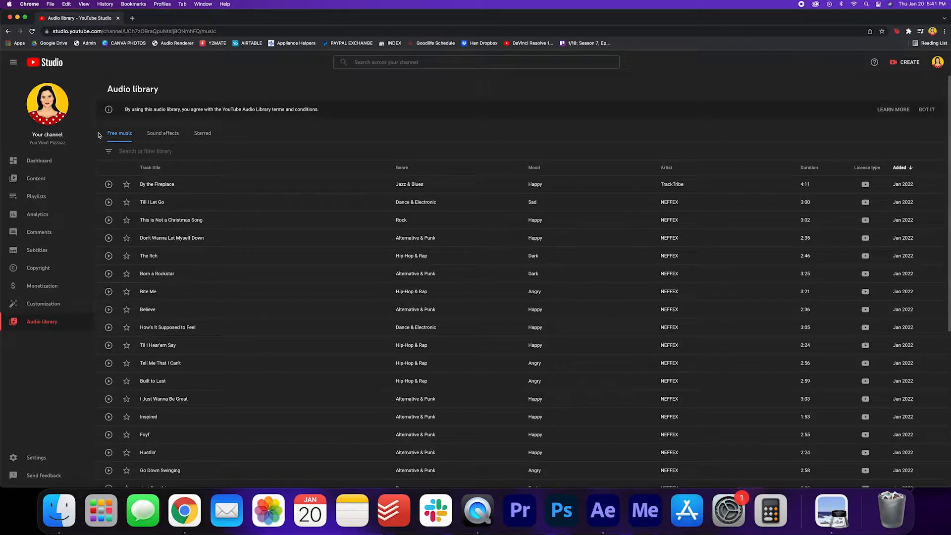
Step: Preview the track "This is Not a Christmas Song" by NEFFEX in the audio library and download it
click(109, 220)
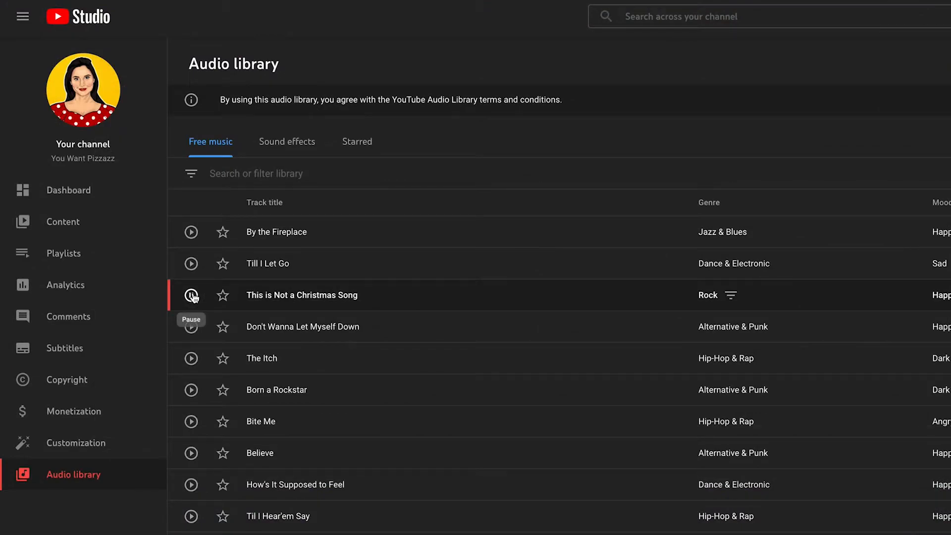
click(192, 295)
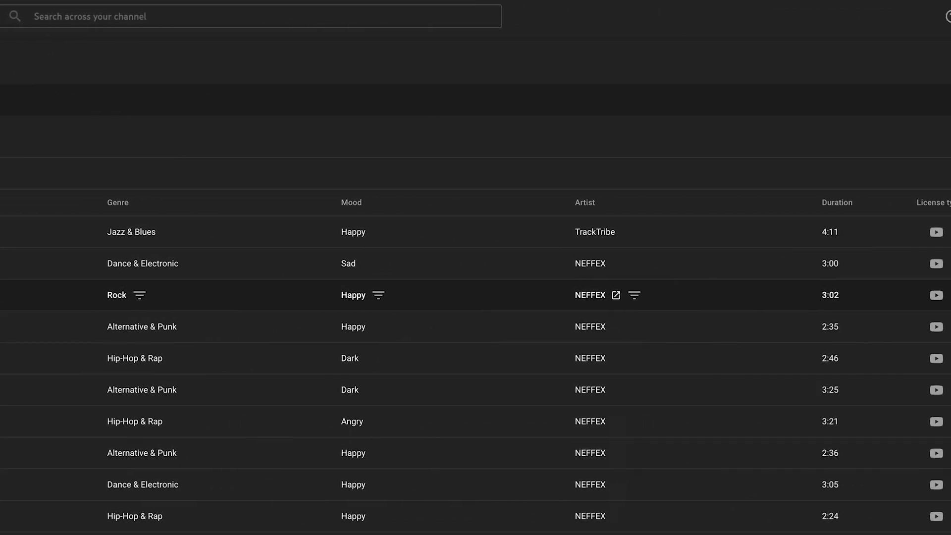
click(884, 295)
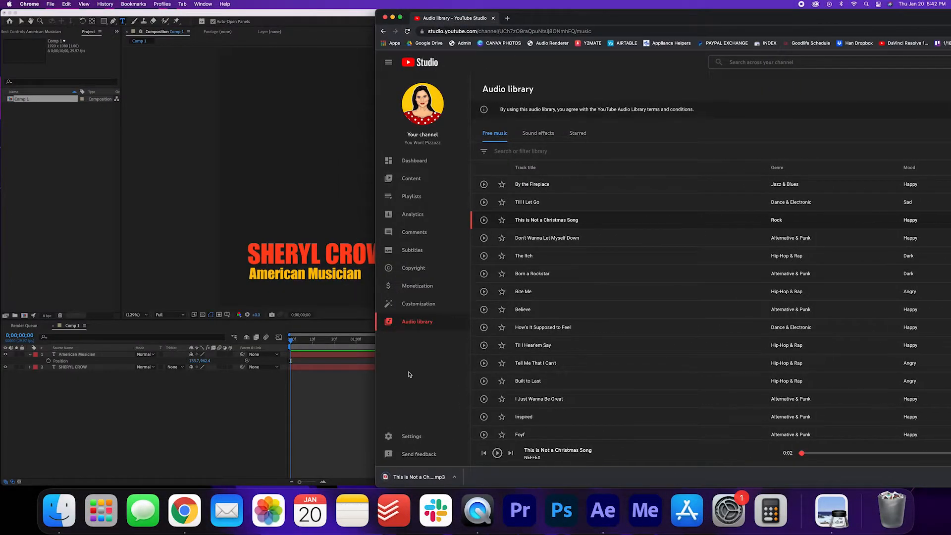
Step: Import the downloaded NEFFEX MP3 into the After Effects project and add it to Comp 1 above the text layers
drag(414, 477, 51, 143)
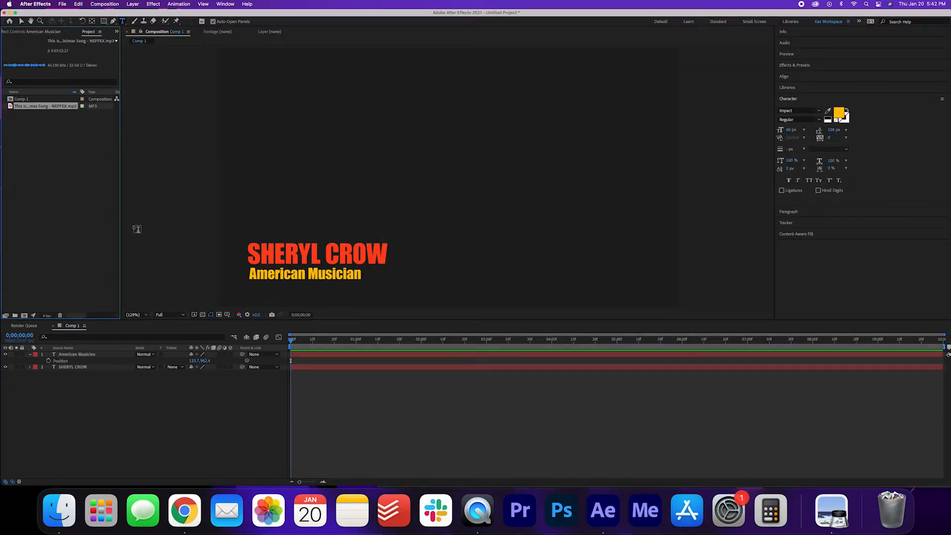
drag(41, 109, 64, 352)
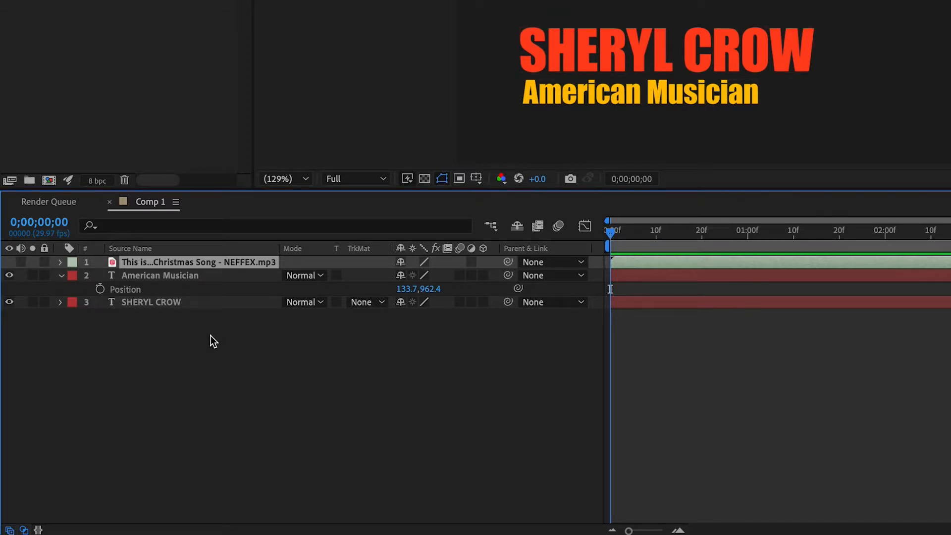
click(216, 365)
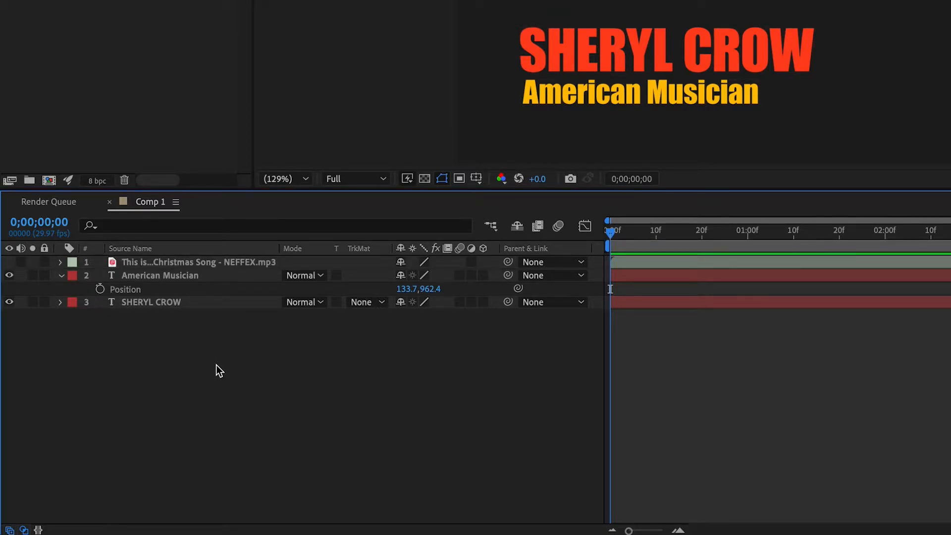
Step: Create a new black 1920 × 1080 solid layer named "Waveform" in Comp 1
right_click(204, 335)
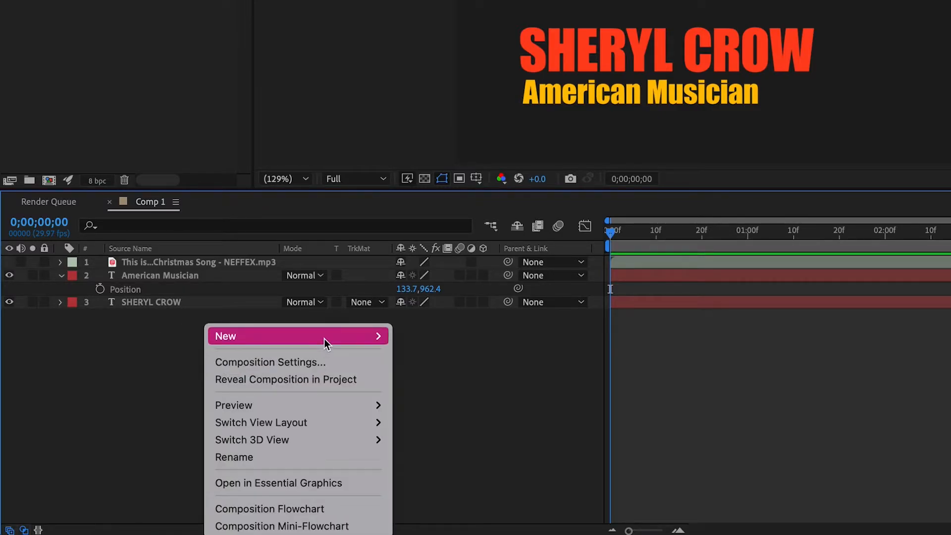
mouse_move(324, 337)
click(483, 379)
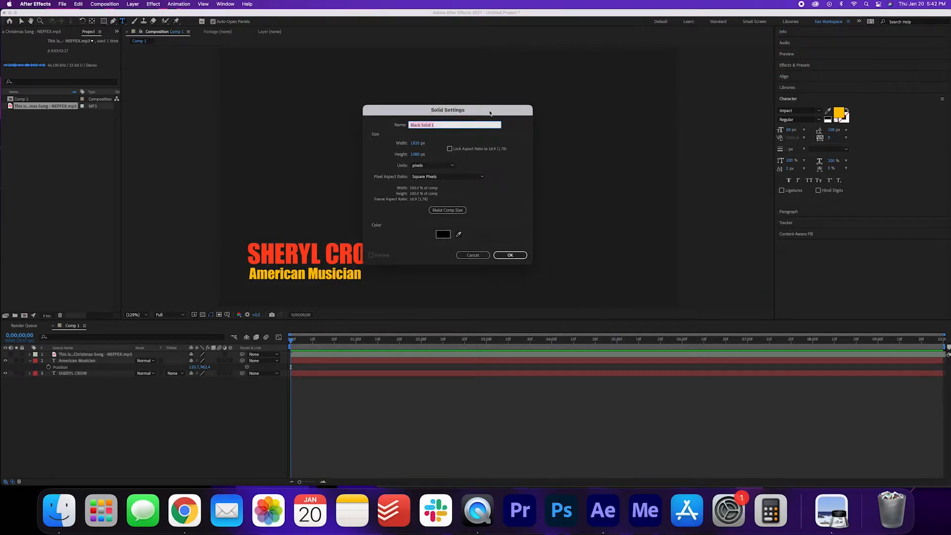
text(Waveform)
click(518, 255)
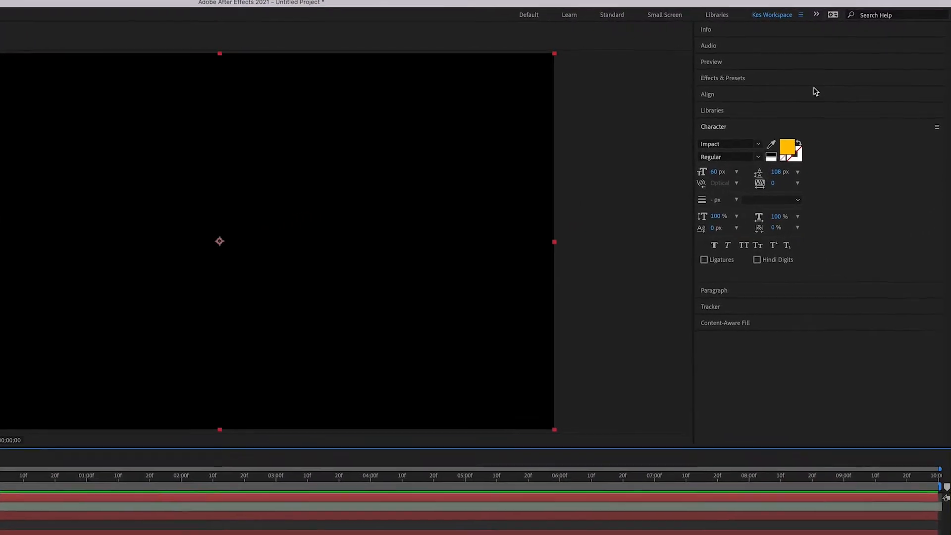
Step: Find the Audio Spectrum effect by searching "audio spec" and apply it to the Waveform layer
click(759, 71)
click(698, 105)
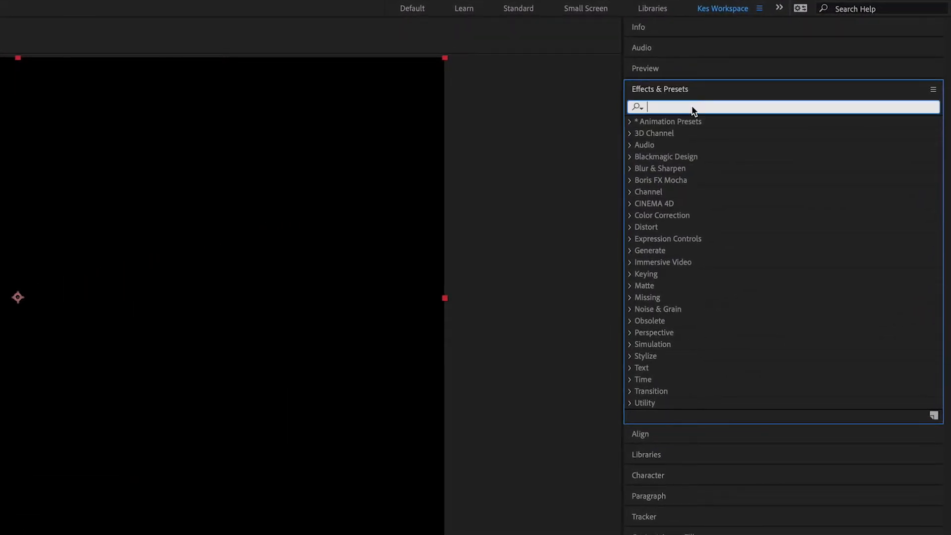
text(audio spect)
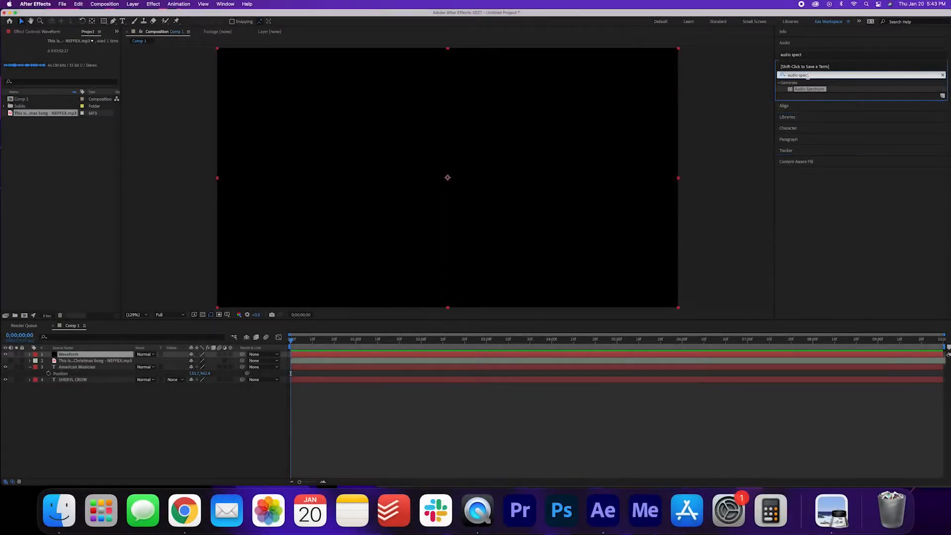
drag(685, 133, 444, 181)
drag(679, 115, 303, 357)
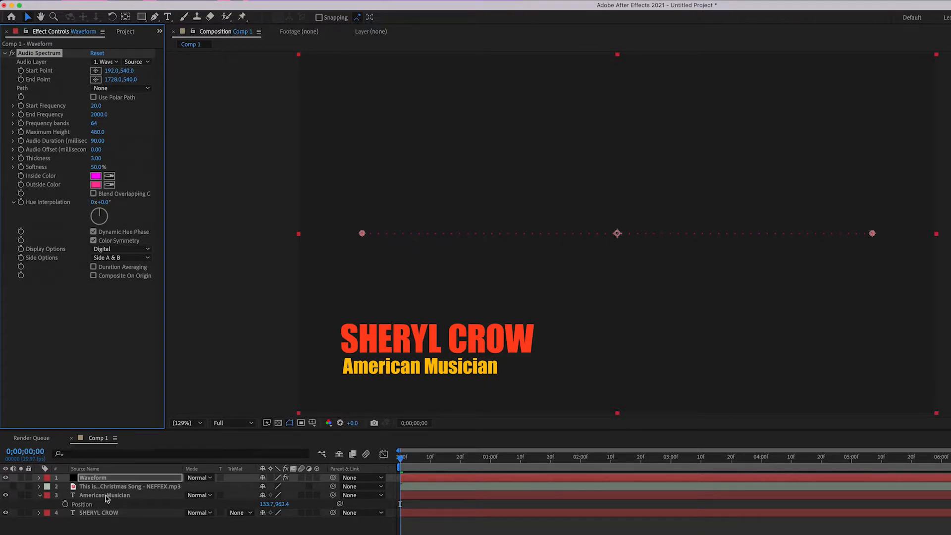
Step: Set the Audio Spectrum's audio layer to "This is Not a Christmas Song - NEFFEX.mp3" and preview the animation
click(116, 62)
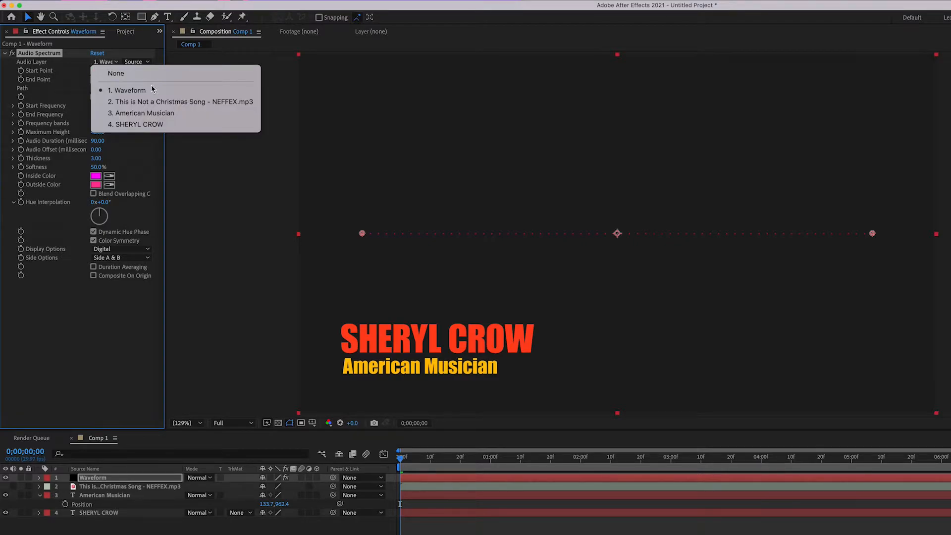
click(155, 102)
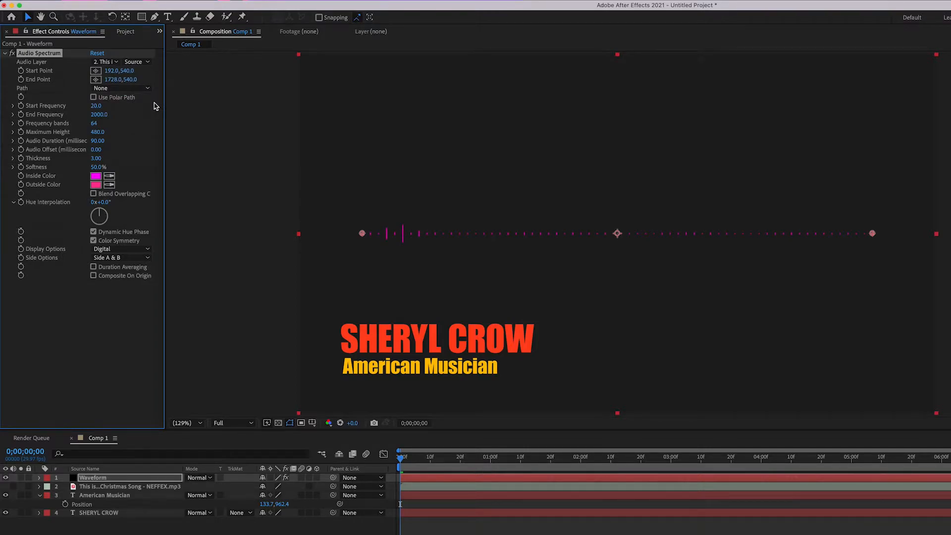
key(space)
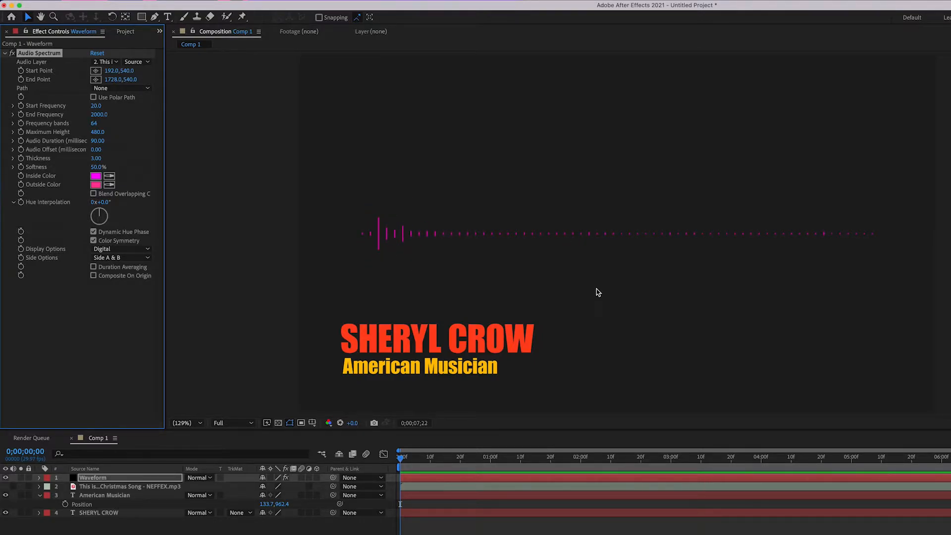
key(space)
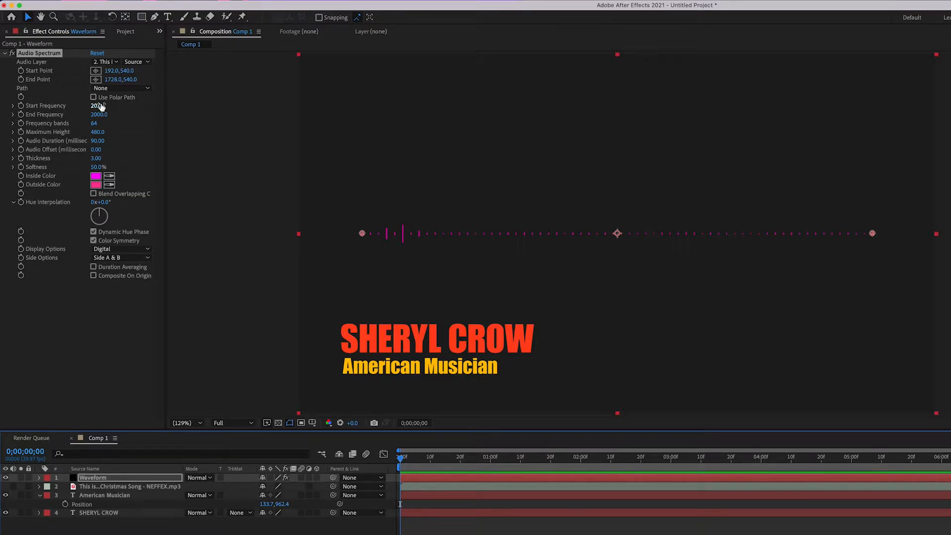
Step: Set the Audio Spectrum's Start Frequency to 901, End Frequency to 1601, Frequency bands to 126 and Maximum Height to 1100
drag(99, 106, 136, 111)
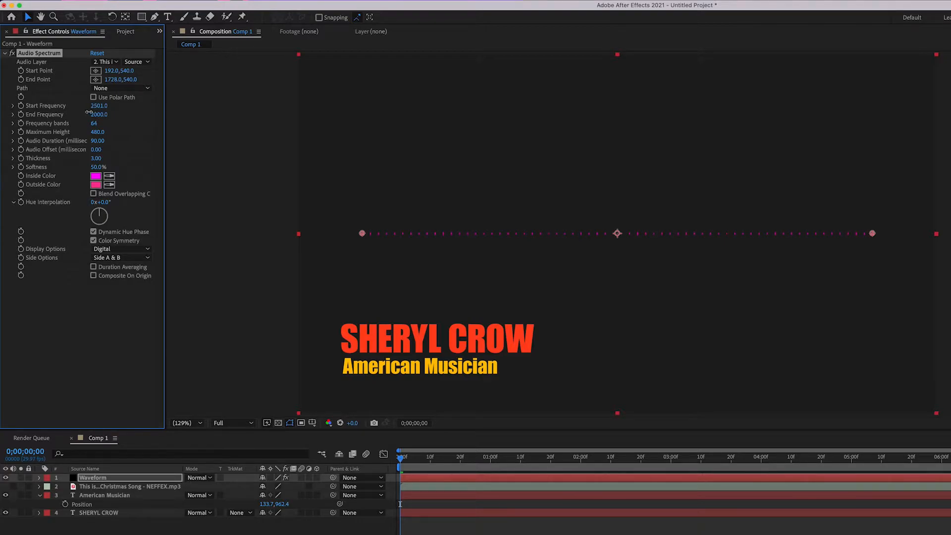
drag(82, 113, 81, 114)
drag(100, 115, 78, 128)
drag(94, 123, 100, 132)
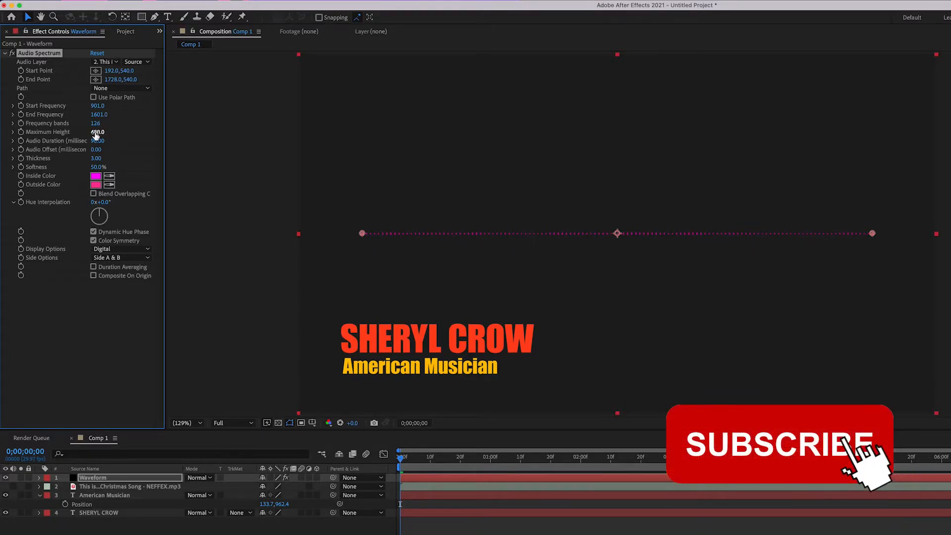
drag(96, 135, 134, 139)
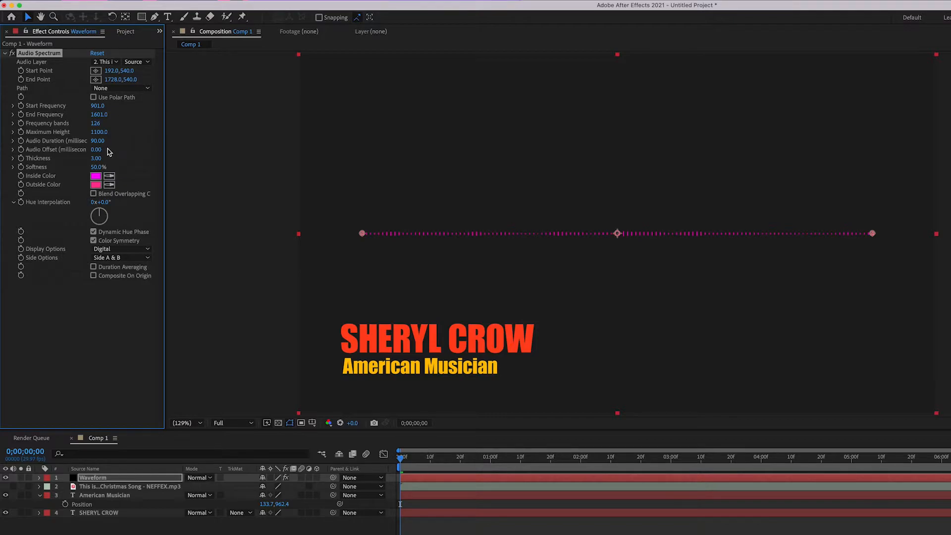
Step: Sample the SHERYL CROW title's orange-red for both the Inside Color and Outside Color of the Audio Spectrum
click(110, 180)
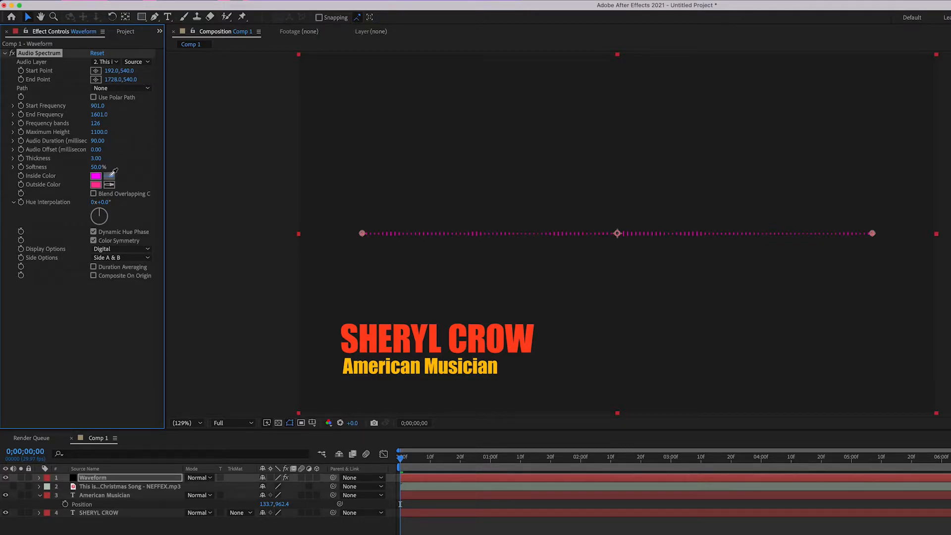
click(365, 339)
click(110, 184)
click(365, 340)
Step: Set the Audio Spectrum's Hue Interpolation to 99° and preview the multicoloured waveform
drag(100, 214, 107, 215)
key(space)
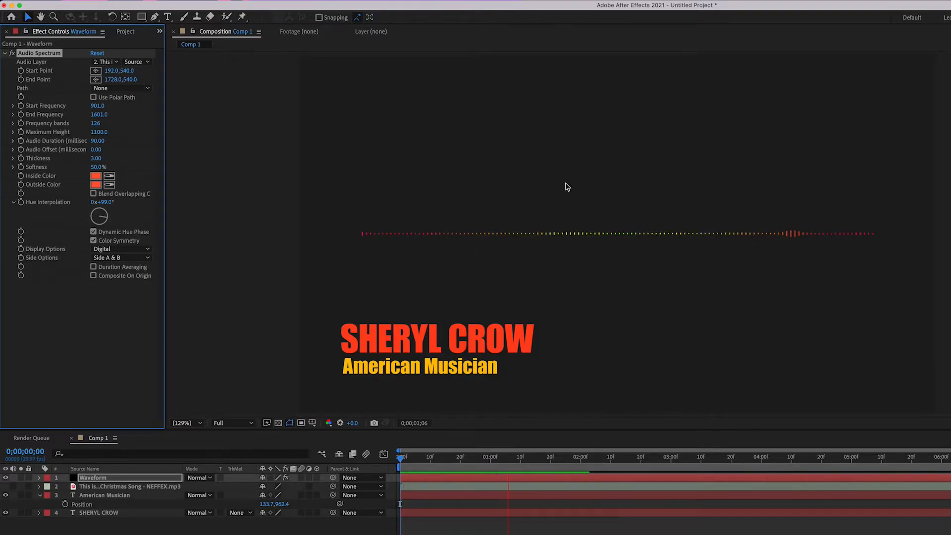
key(space)
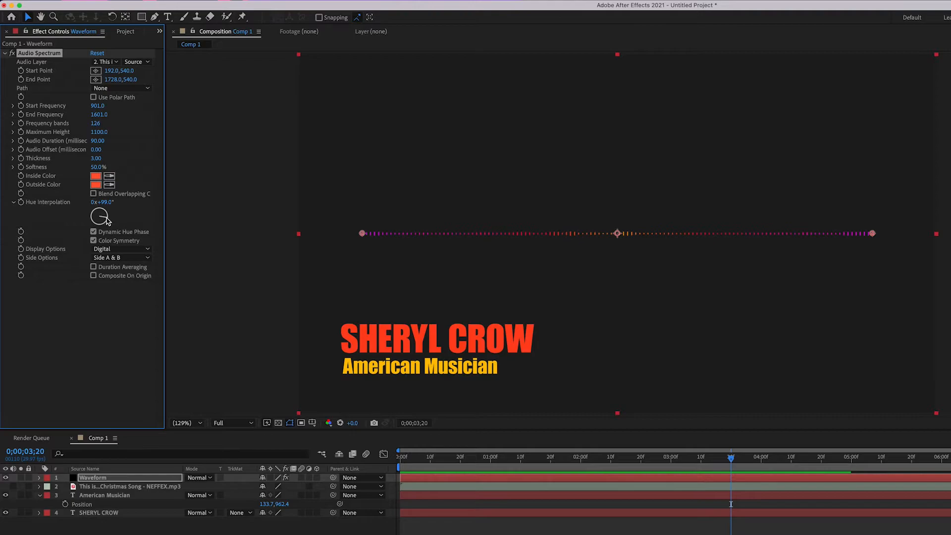
Step: Try a Hue Interpolation of 31° in a preview from the start and return it to 99°
drag(107, 220, 108, 216)
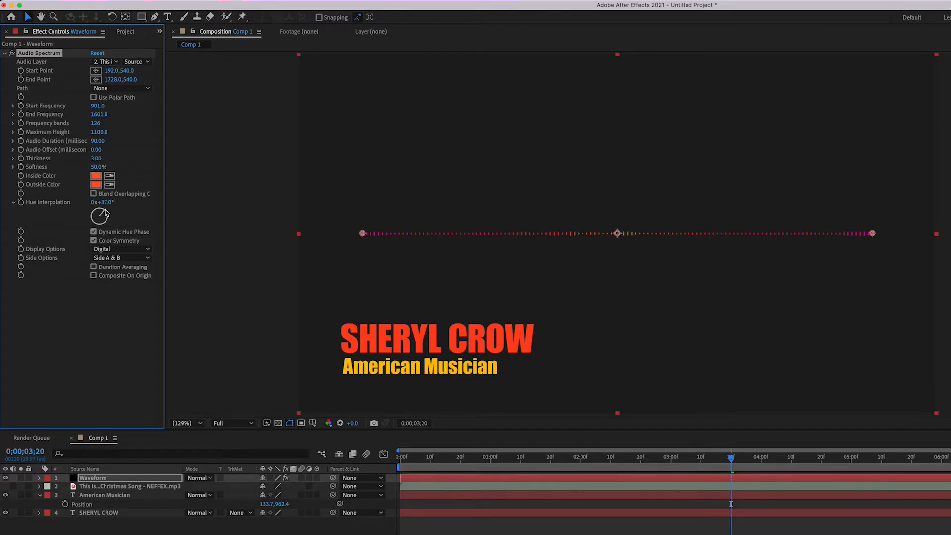
key(Home)
key(space)
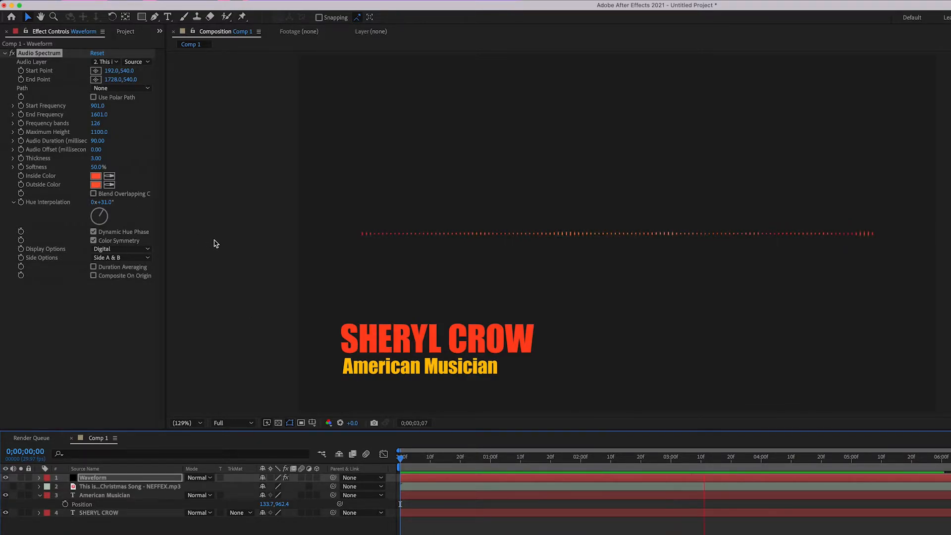
drag(113, 214, 108, 221)
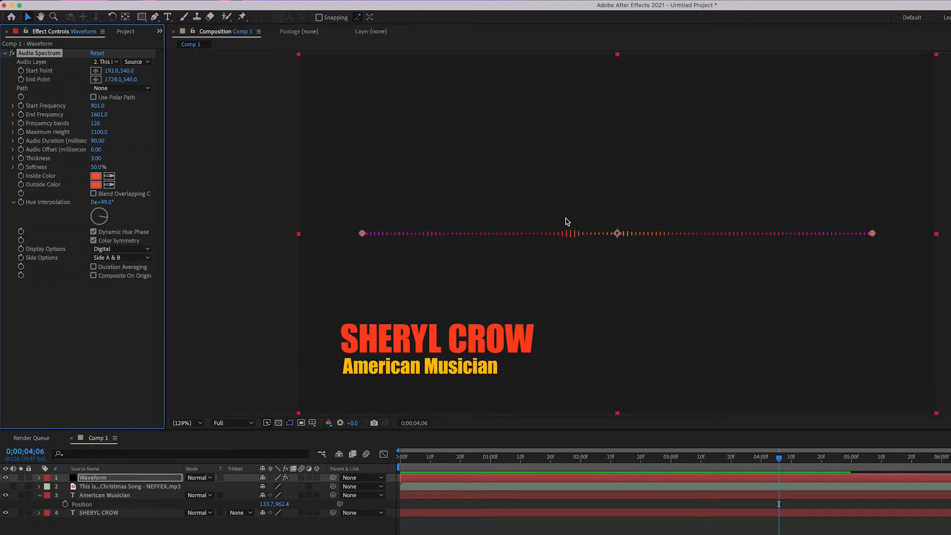
Step: Move the Waveform layer beneath the title text by setting its Position to 746, 998
click(95, 479)
key(p)
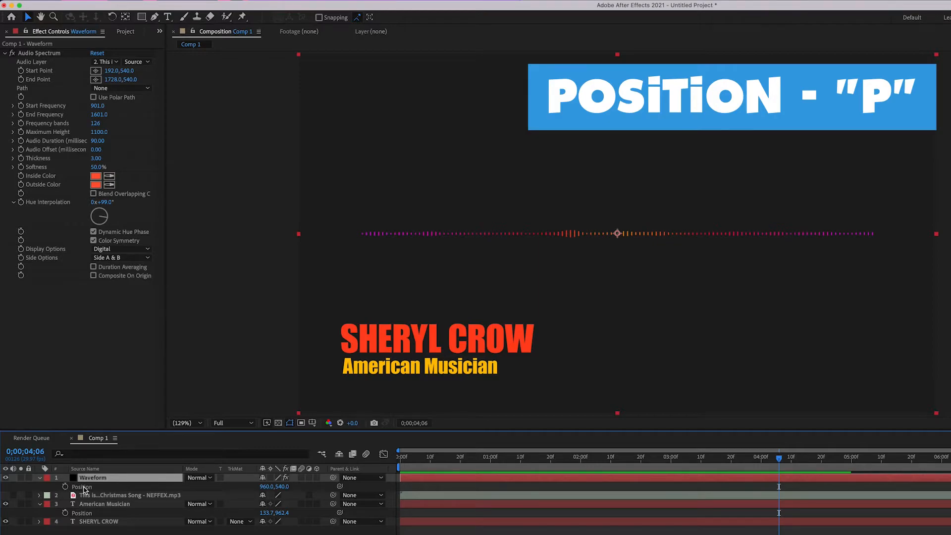
drag(267, 490, 161, 490)
drag(285, 489, 511, 490)
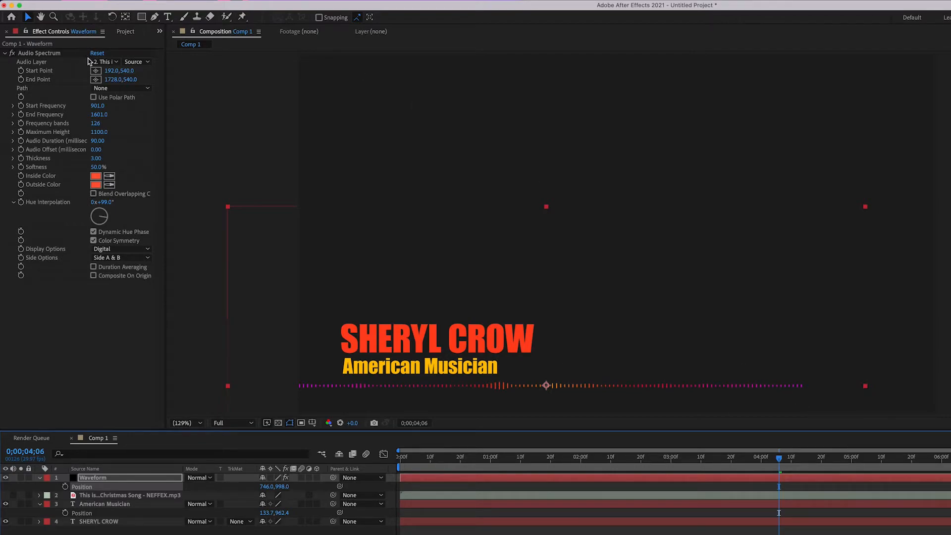
Step: Shorten the waveform by setting the Audio Spectrum's End Point to 1012, 540, and preview from the start
click(109, 79)
drag(109, 79, 67, 81)
drag(445, 463, 362, 463)
key(space)
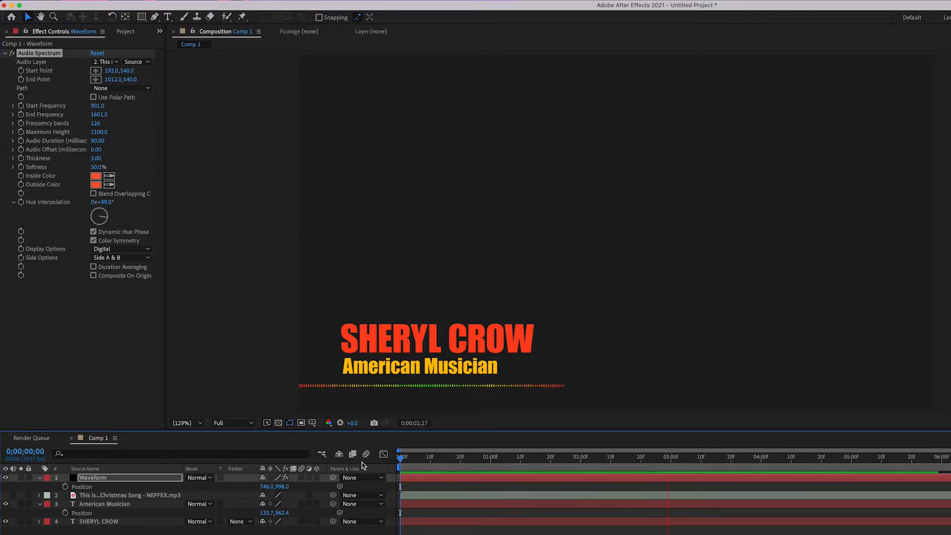
key(space)
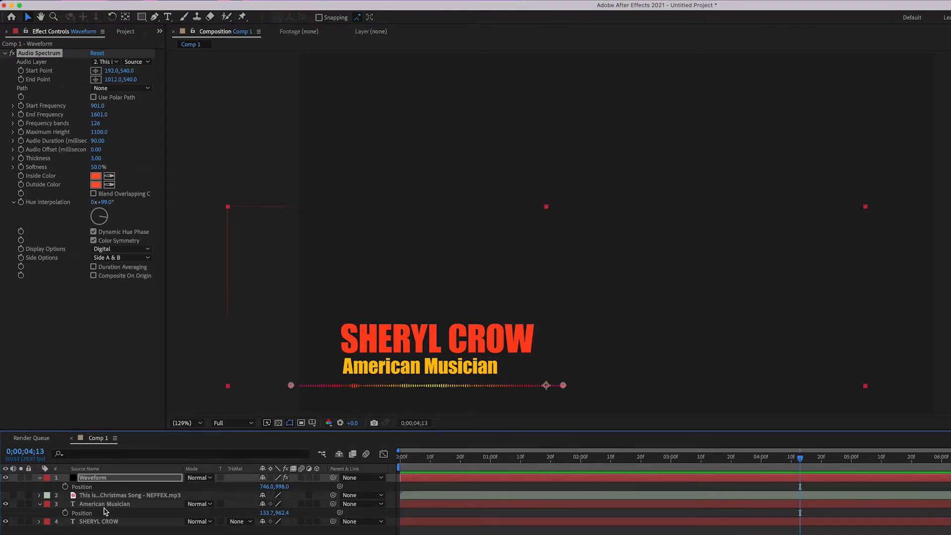
Step: Shift both text layers left together, American Musician to X 67.7 and SHERYL CROW to X 59.7, and preview the result
click(105, 504)
shift+click(107, 522)
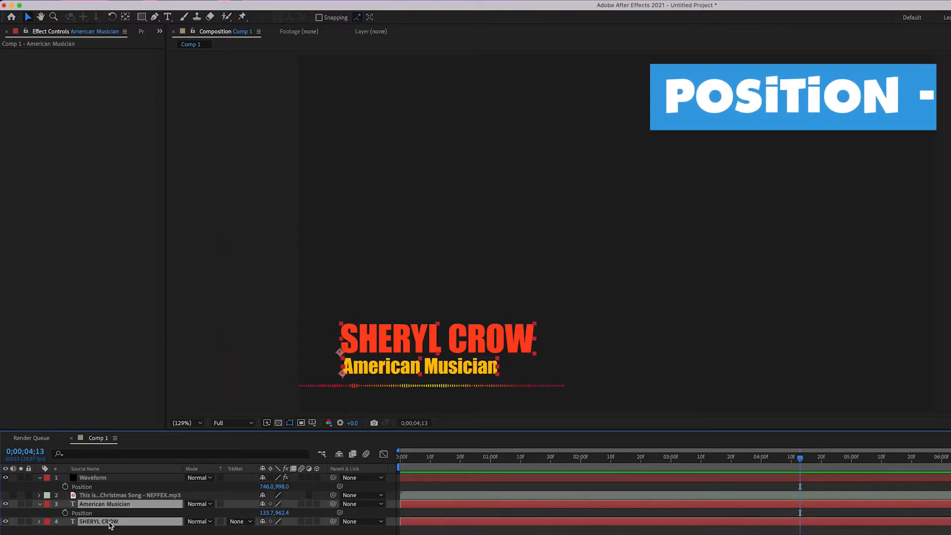
key(p)
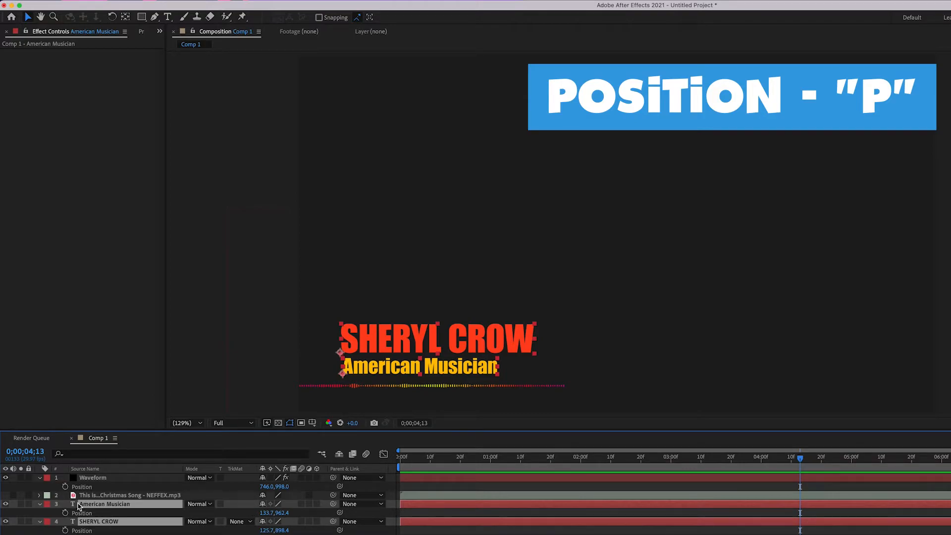
drag(267, 513, 234, 513)
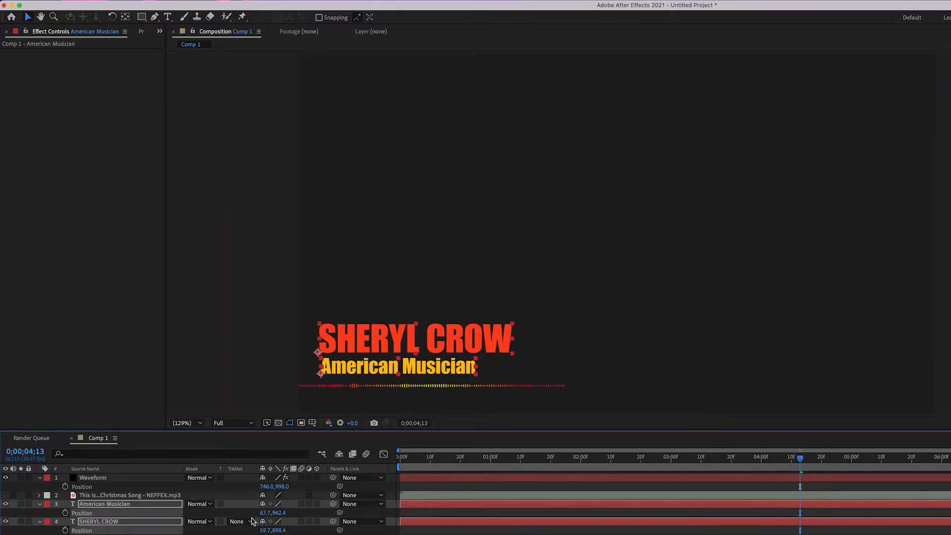
key(Home)
key(space)
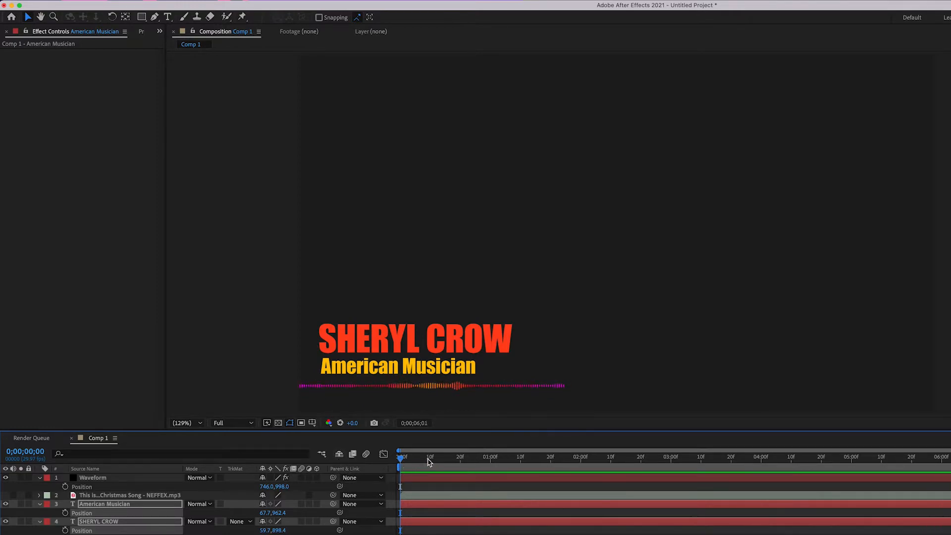
key(space)
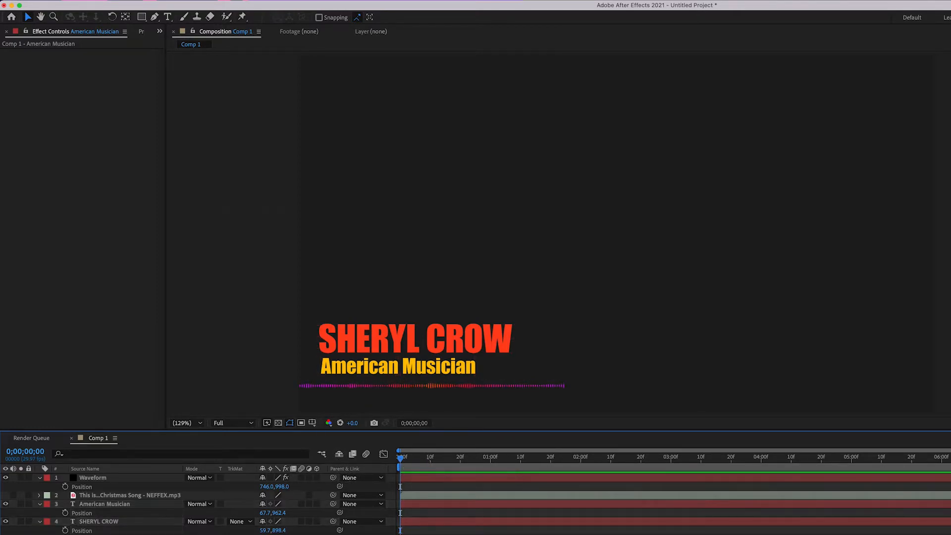
Step: Collapse the open layer properties and parent the SHERYL CROW text layer to the Waveform layer
click(39, 522)
click(40, 504)
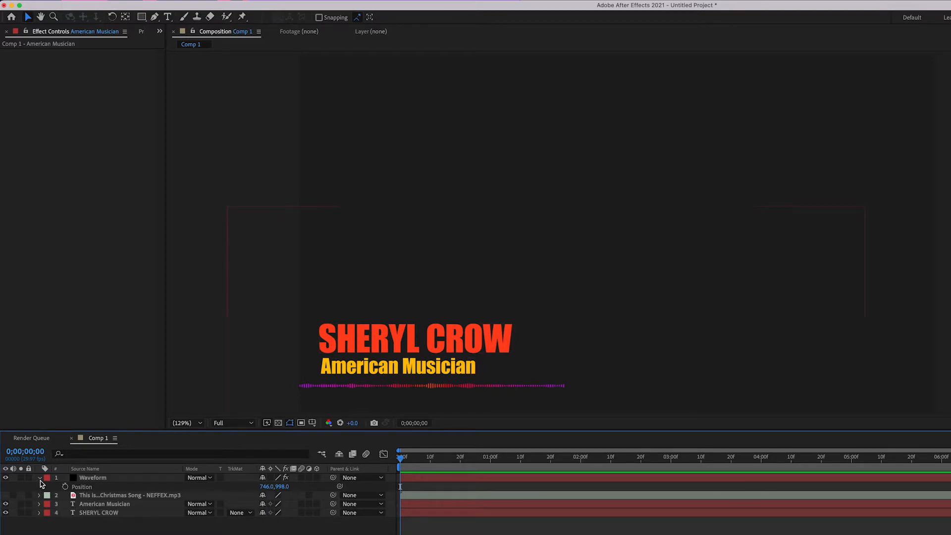
click(39, 477)
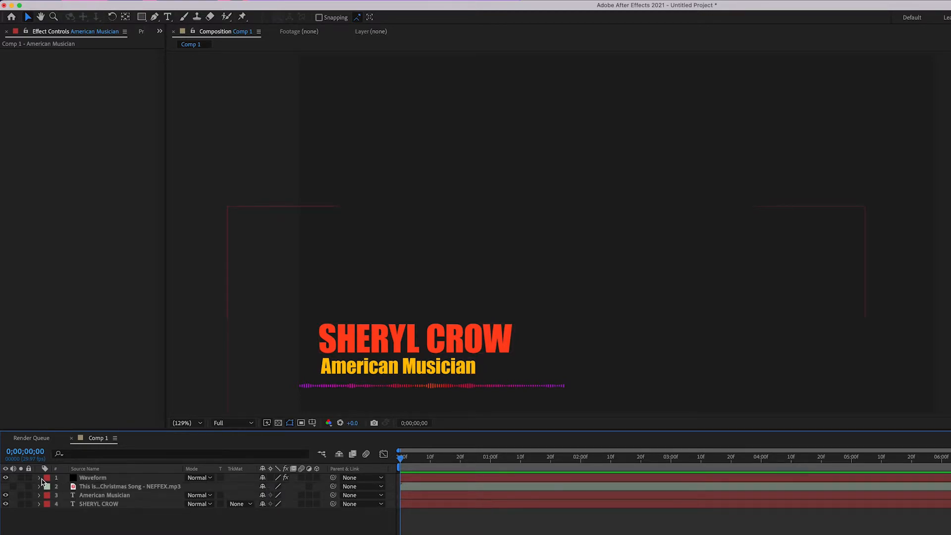
click(115, 505)
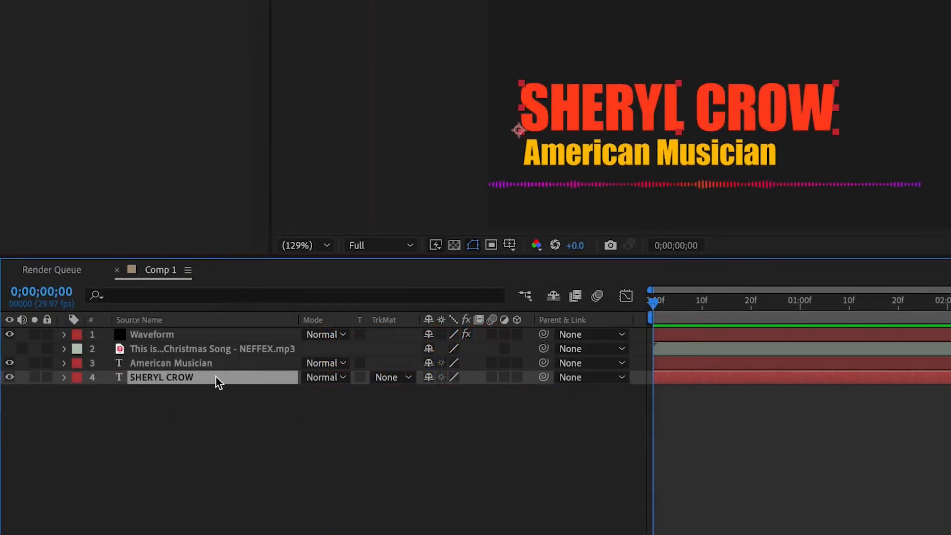
drag(544, 377, 142, 333)
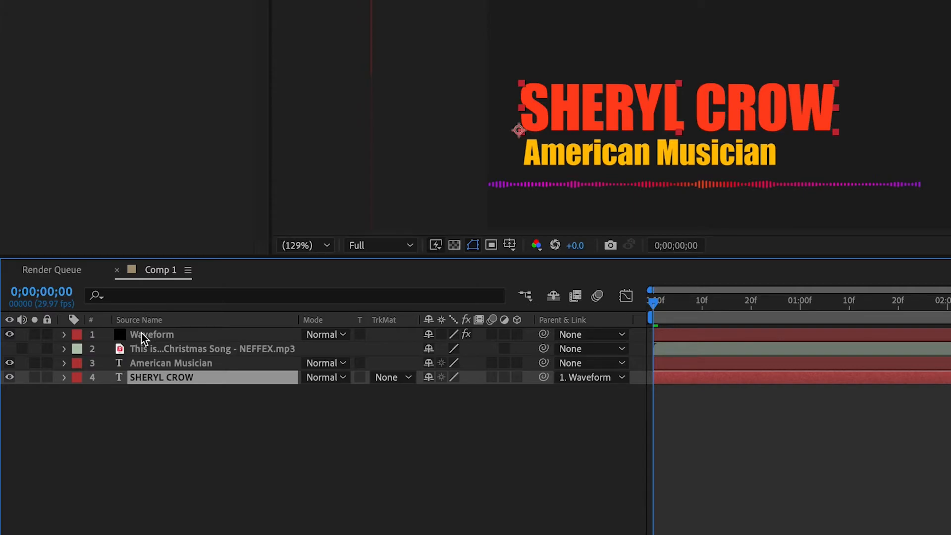
Step: Add a Position keyframe to the Waveform layer at 0;00;01;00
click(143, 335)
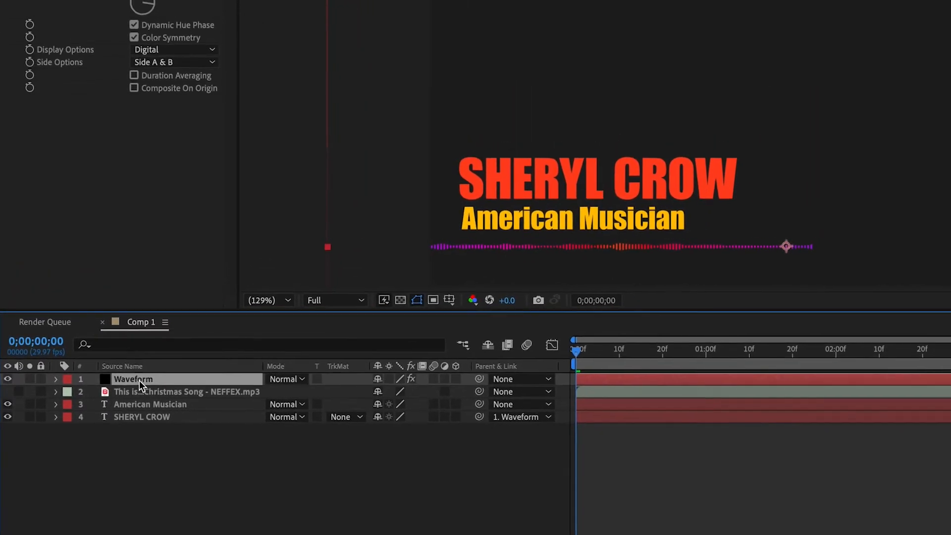
key(p)
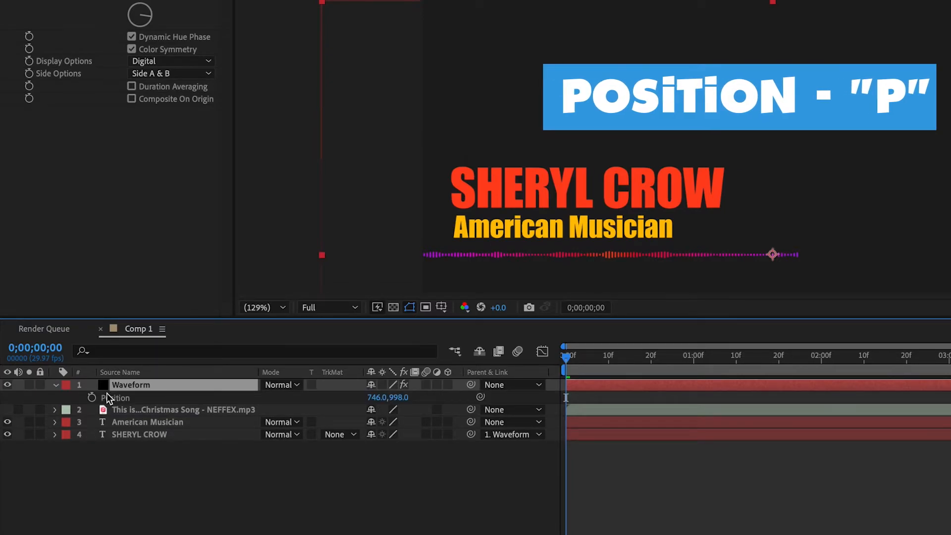
drag(567, 360, 698, 381)
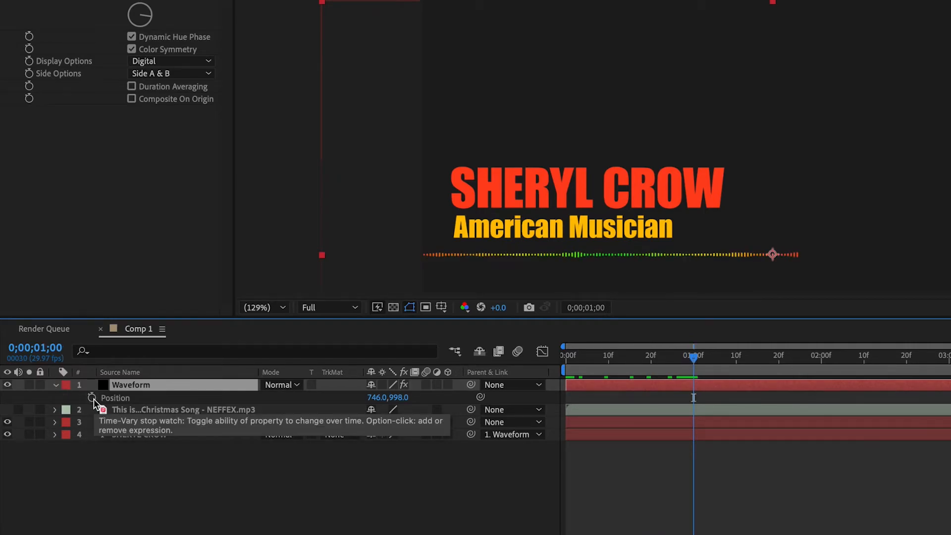
click(92, 398)
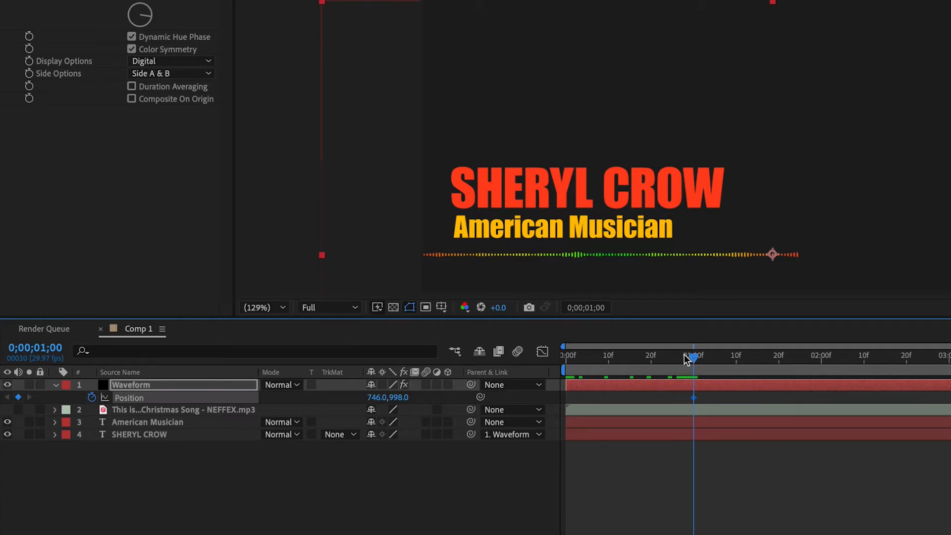
Step: Add a Waveform Position keyframe at 0;00;00;00 and slide the layer horizontally out past the frame's left edge
drag(693, 358, 543, 361)
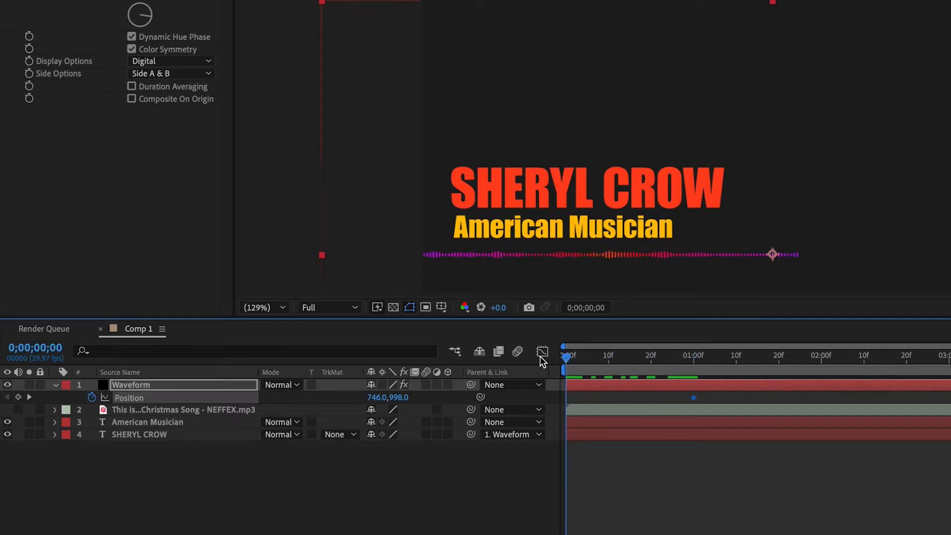
click(19, 398)
drag(383, 403, 203, 399)
drag(379, 401, 166, 408)
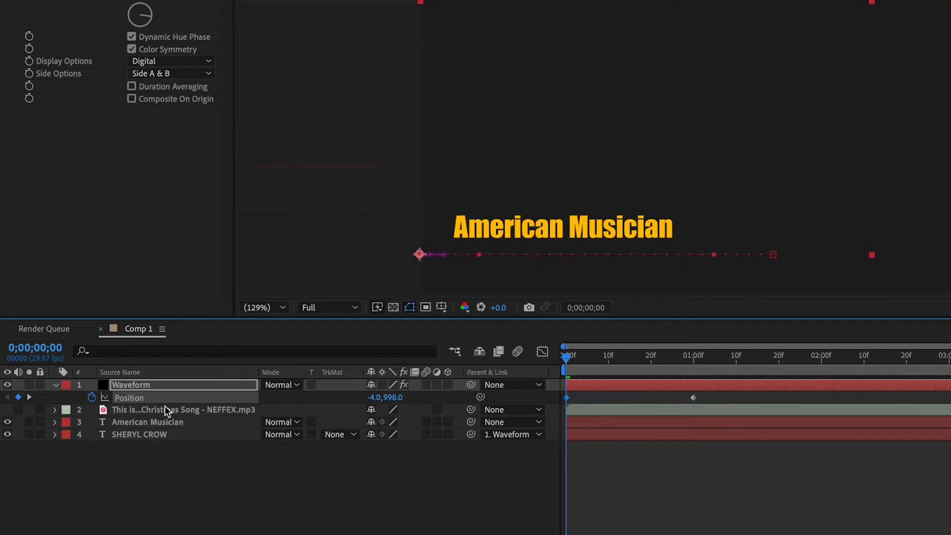
drag(381, 399, 328, 403)
Step: Apply Easy Ease In to both Waveform Position keyframes and preview the slide-in from the start
drag(725, 394, 562, 409)
key(k)
right_click(694, 398)
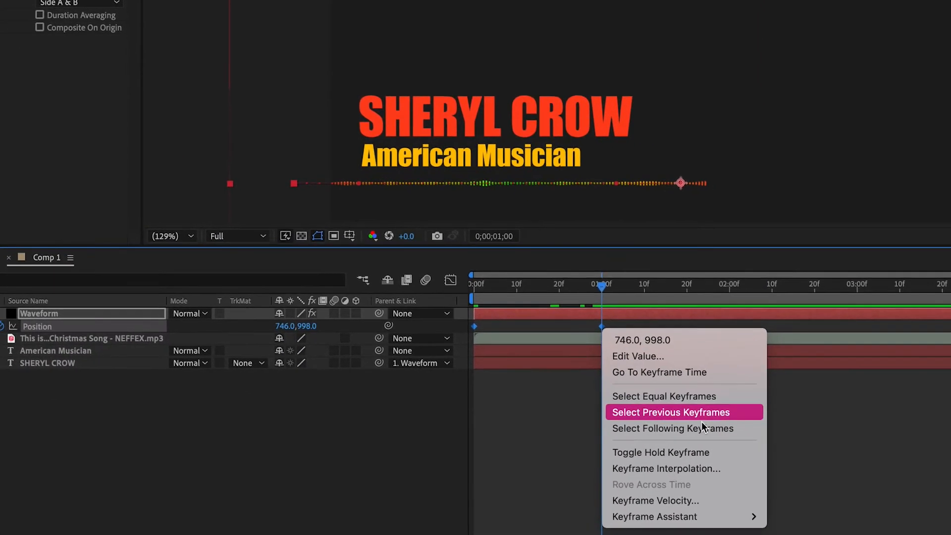
mouse_move(639, 472)
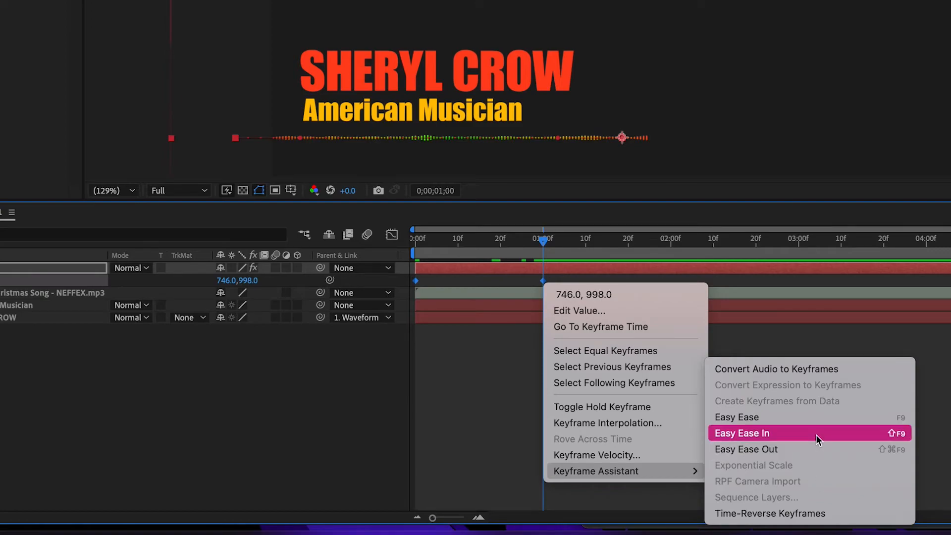
click(816, 435)
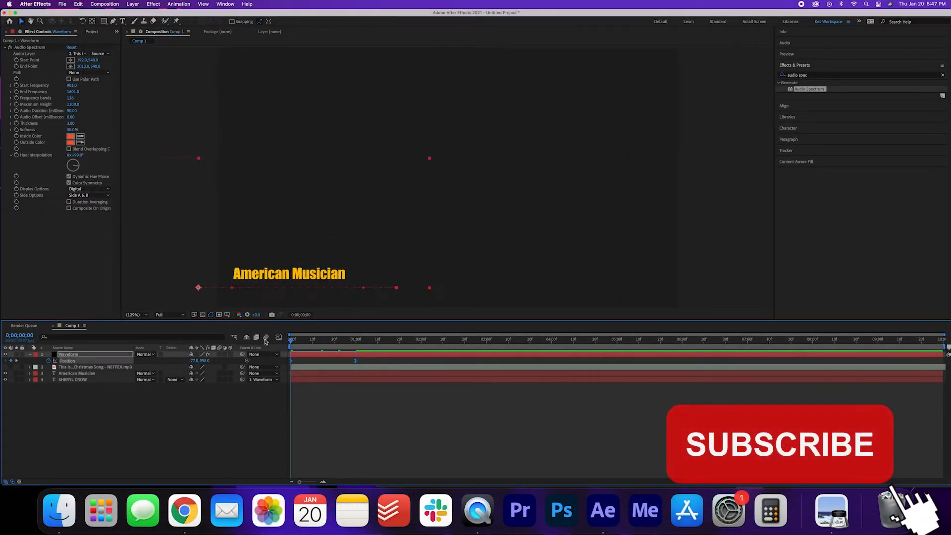
key(space)
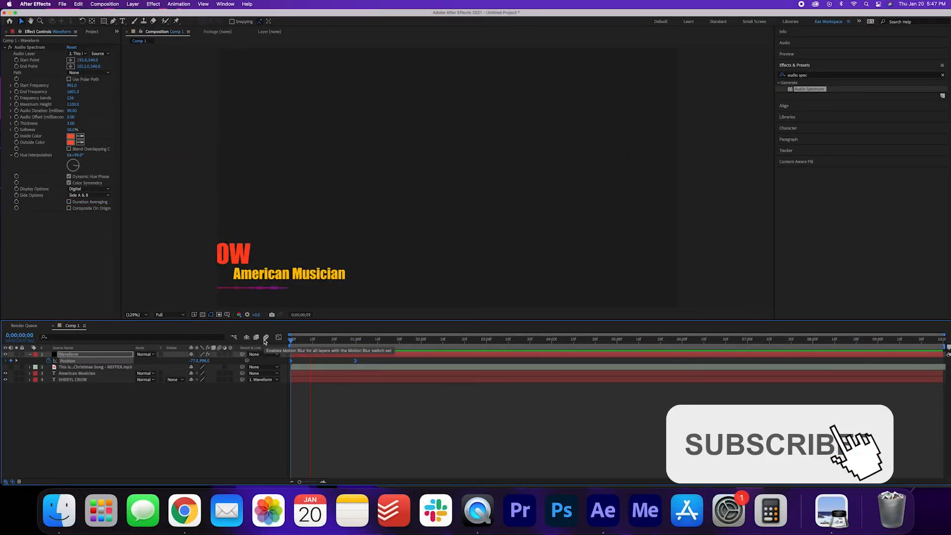
key(space)
key(space)
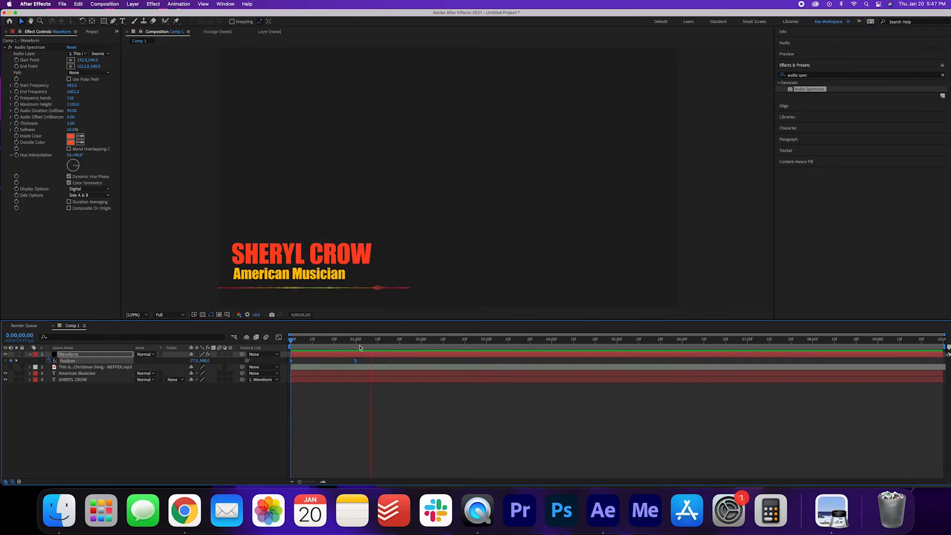
Step: Draw a white rectangle shape over the American Musician line and the waveform, with its upper edge just below SHERYL CROW
click(98, 397)
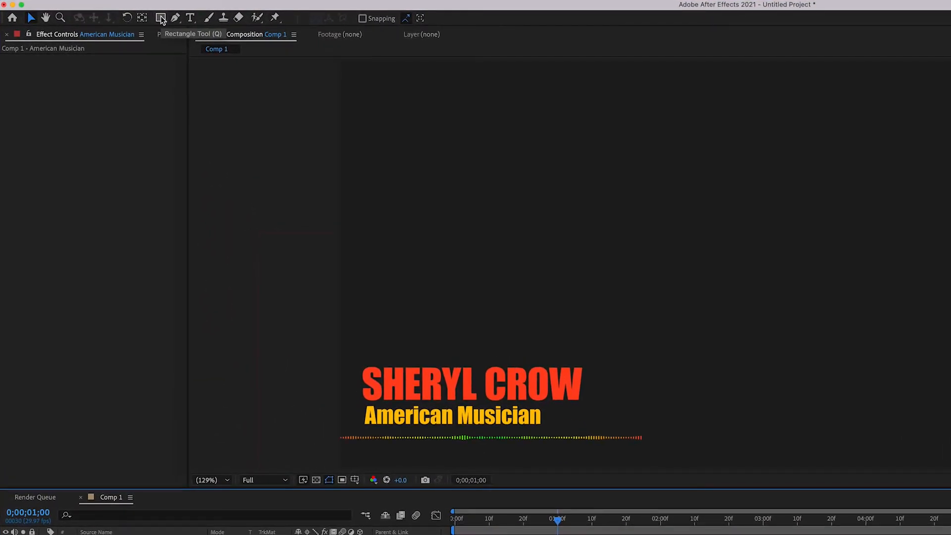
click(161, 19)
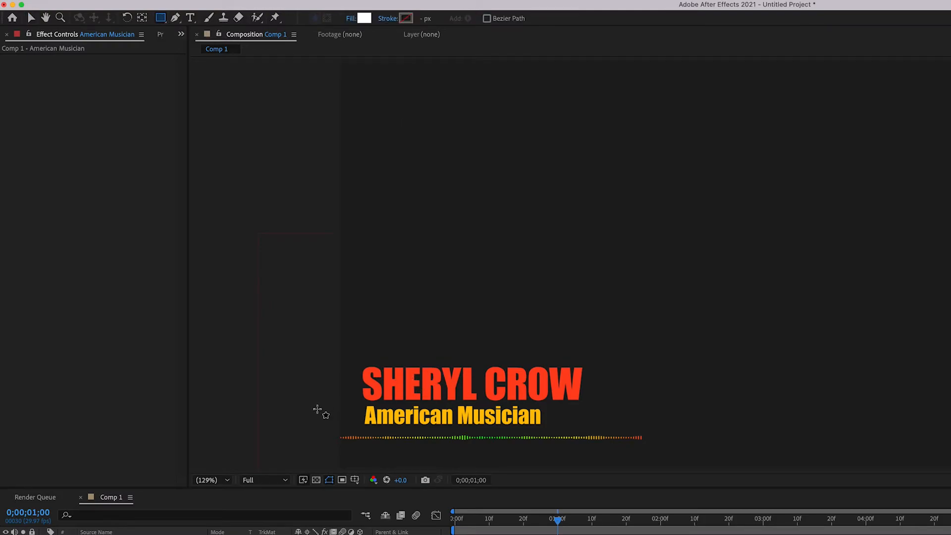
mouse_move(306, 401)
mouse_down()
mouse_move(479, 464)
mouse_move(654, 461)
mouse_up()
mouse_move(668, 461)
mouse_down()
mouse_move(667, 422)
mouse_move(669, 451)
mouse_up()
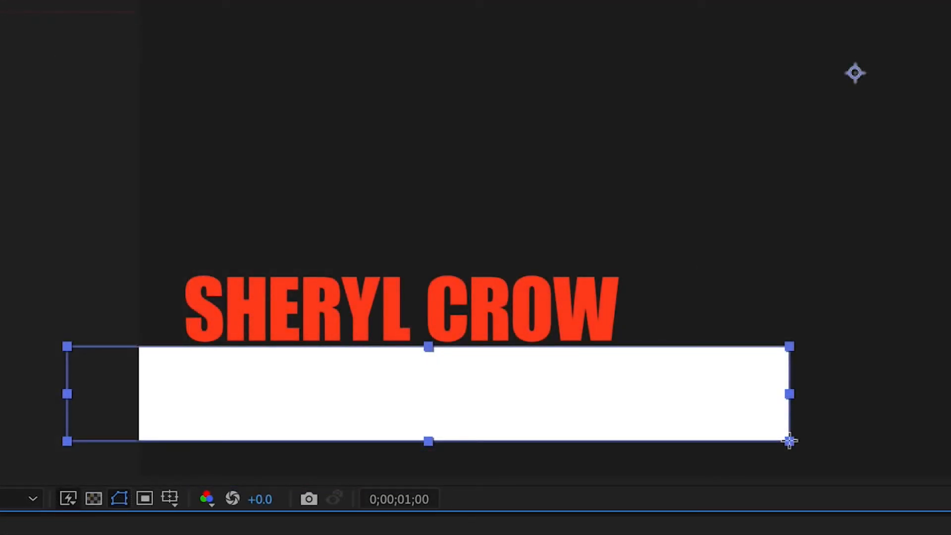
mouse_move(790, 441)
mouse_down()
mouse_move(792, 370)
mouse_move(794, 430)
mouse_up()
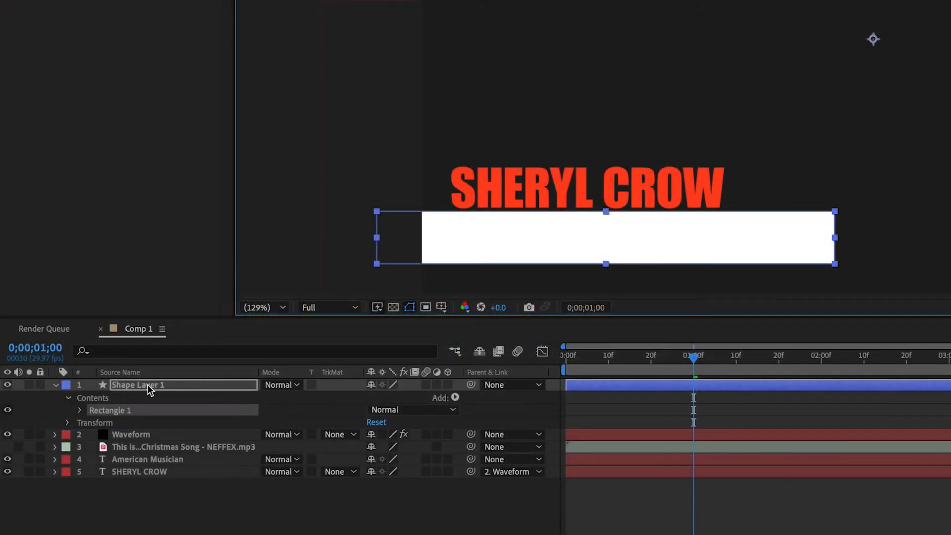
Step: Place Shape Layer 1 directly above the American Musician layer and set that text layer's track matte to Alpha Matte "Shape Layer 1"
drag(148, 385, 160, 448)
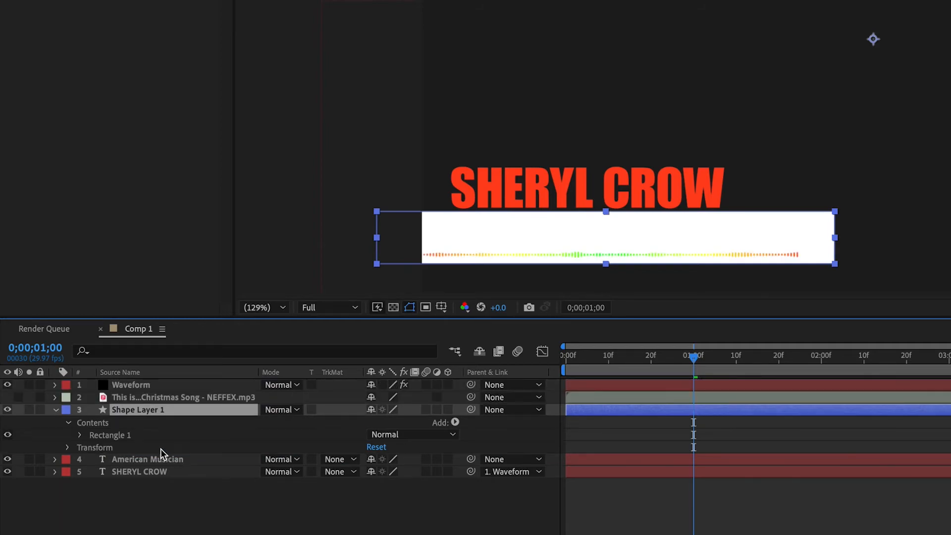
click(55, 409)
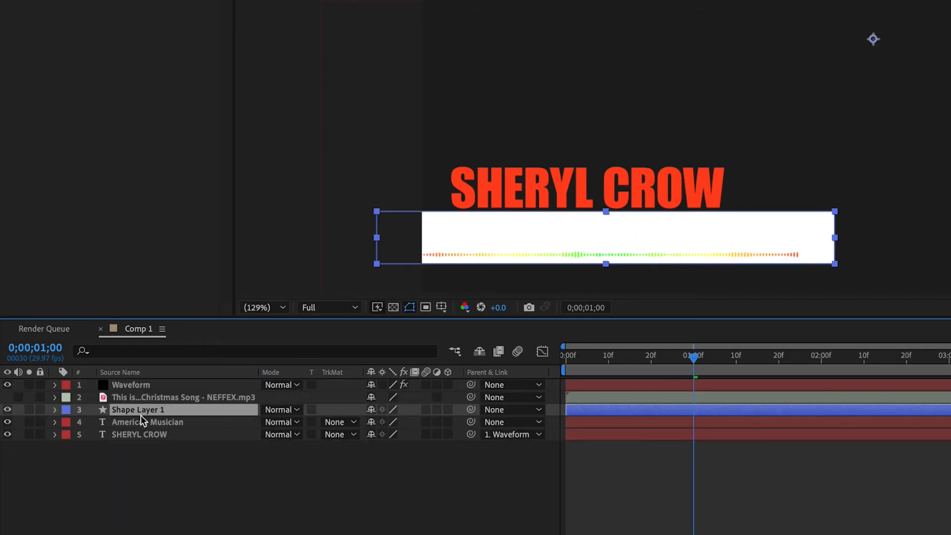
click(353, 422)
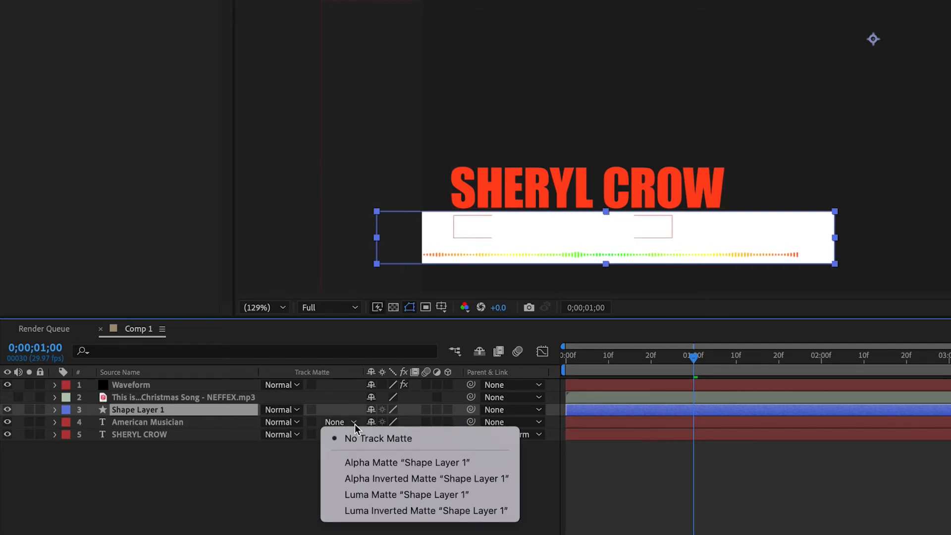
click(399, 464)
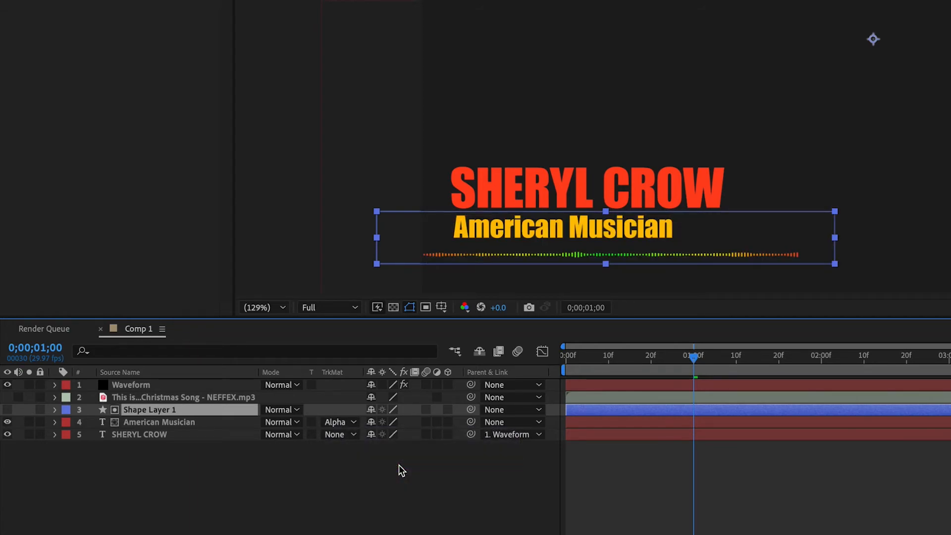
Step: Keyframe American Musician's Position in place at 0;00;01;20, and raise the text to Y 899.4 at 0;00;01;00
click(148, 424)
key(p)
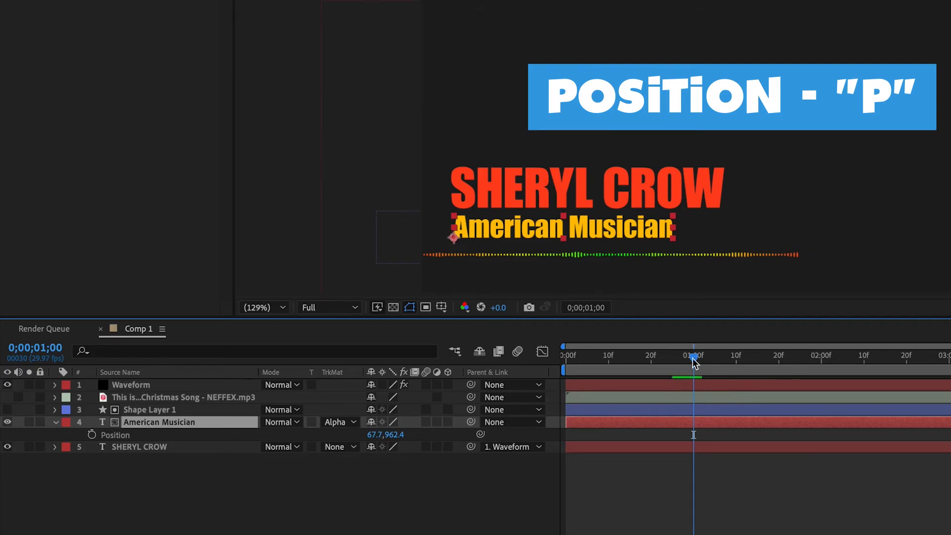
drag(694, 358, 778, 362)
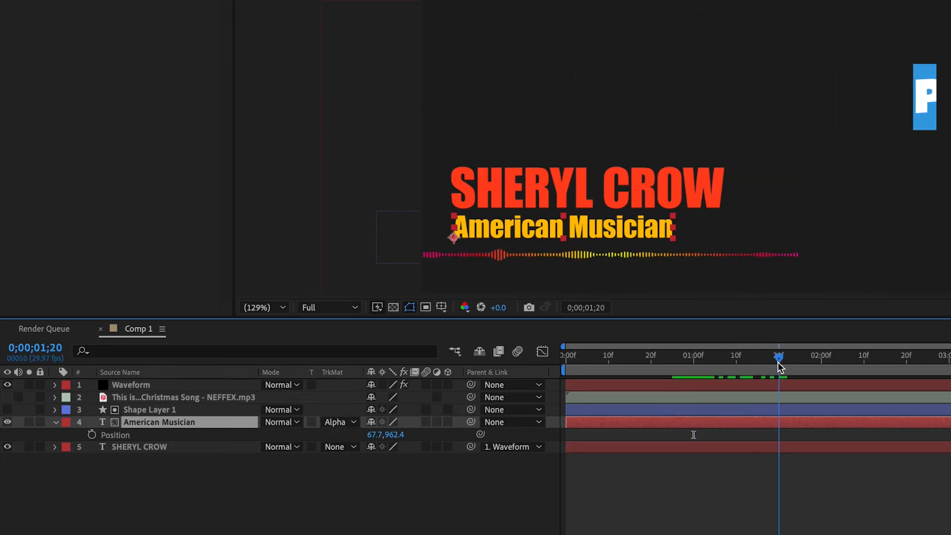
click(92, 434)
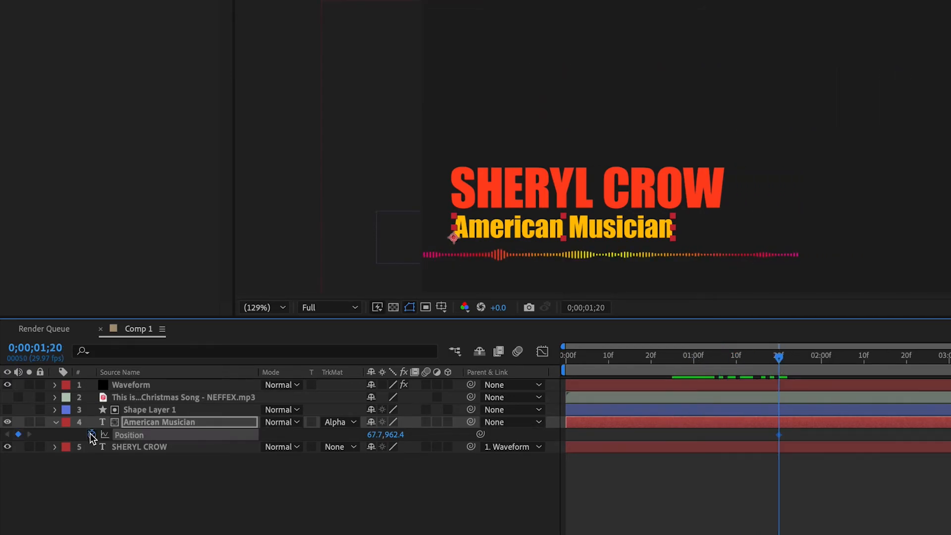
drag(780, 360, 695, 362)
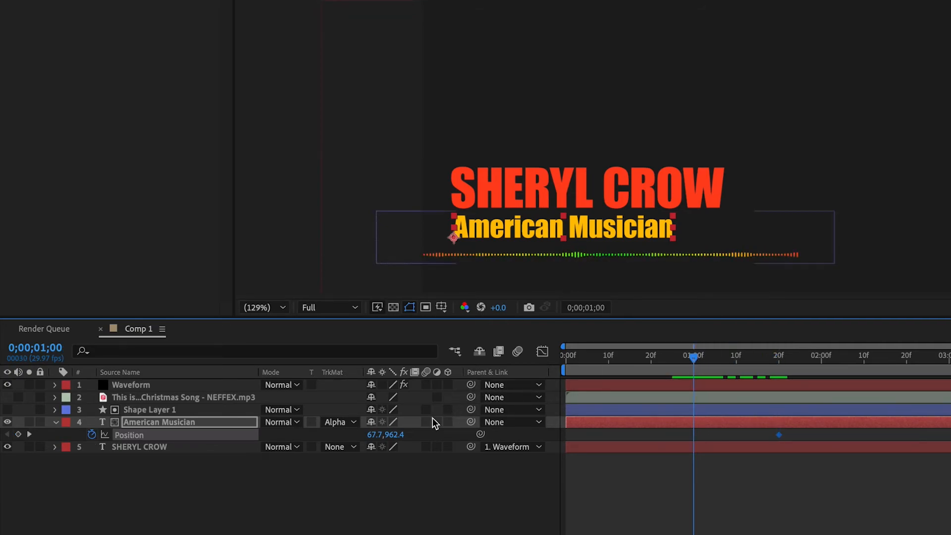
drag(395, 435, 366, 423)
Step: Apply Easy Ease In to both American Musician Position keyframes and preview the animation from the start
drag(808, 433, 684, 443)
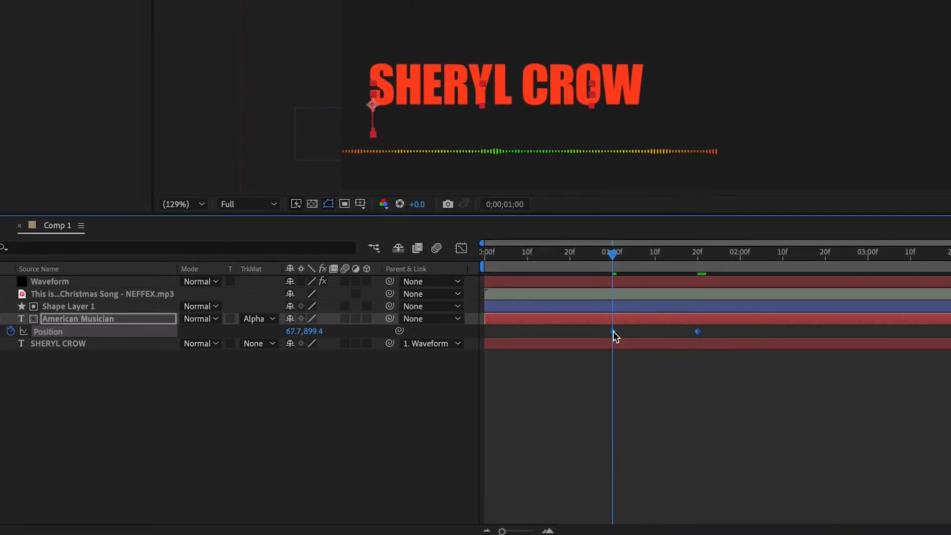
right_click(637, 362)
mouse_move(713, 517)
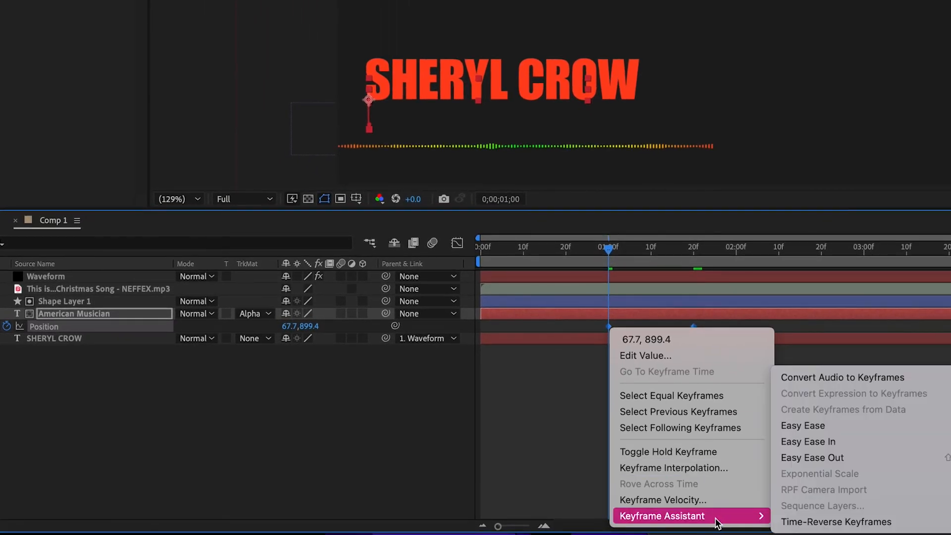
click(855, 439)
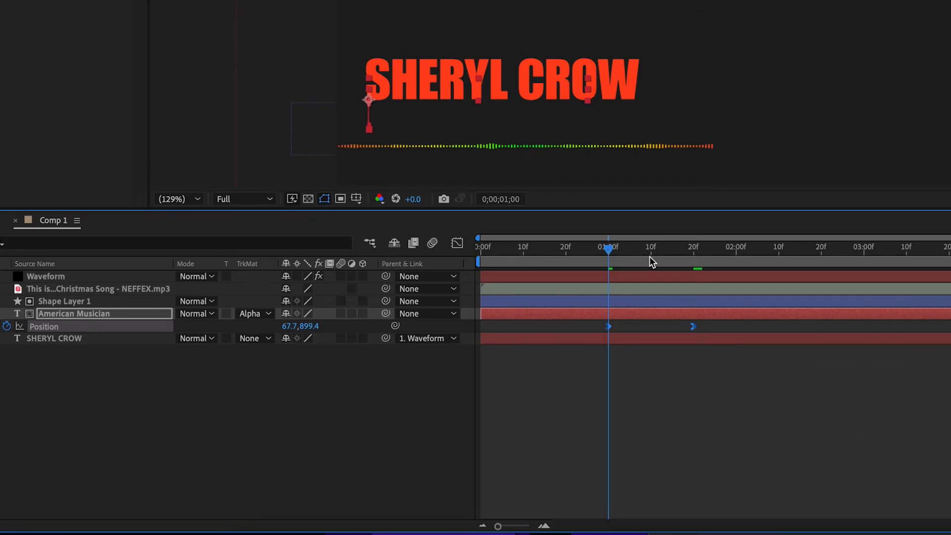
key(Home)
key(space)
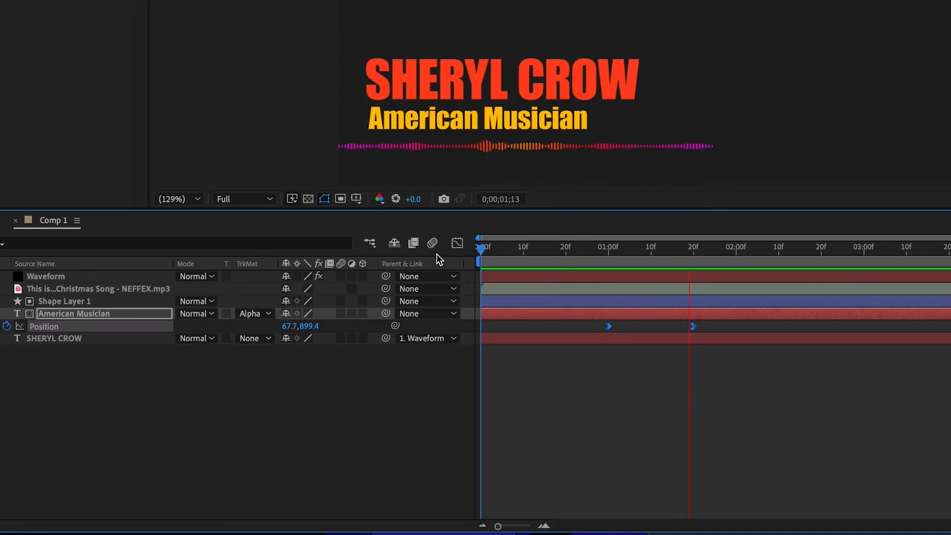
key(space)
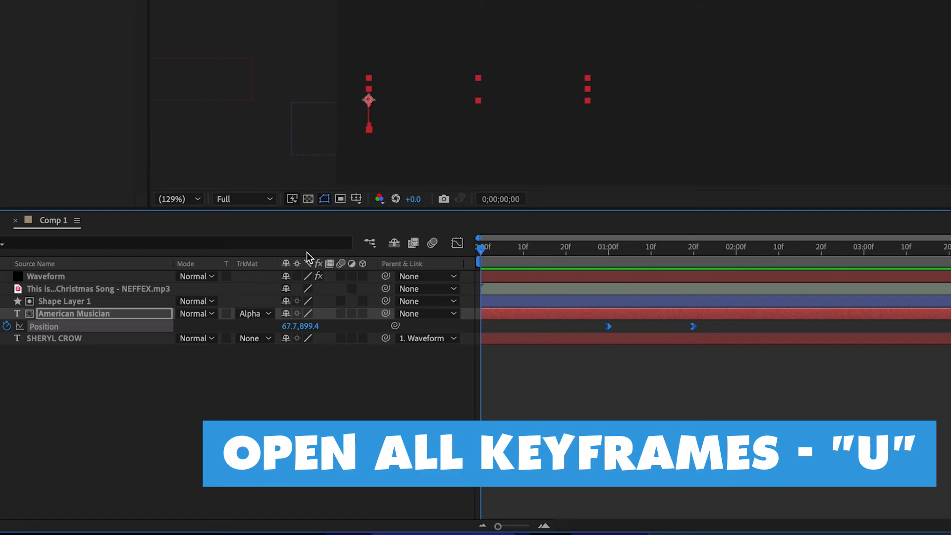
Step: Reveal all layers' keyframes and shift the second Waveform keyframe and both American Musician keyframes 10 frames earlier, with the first of them at 0;00;00;20
drag(75, 369, 57, 271)
key(u)
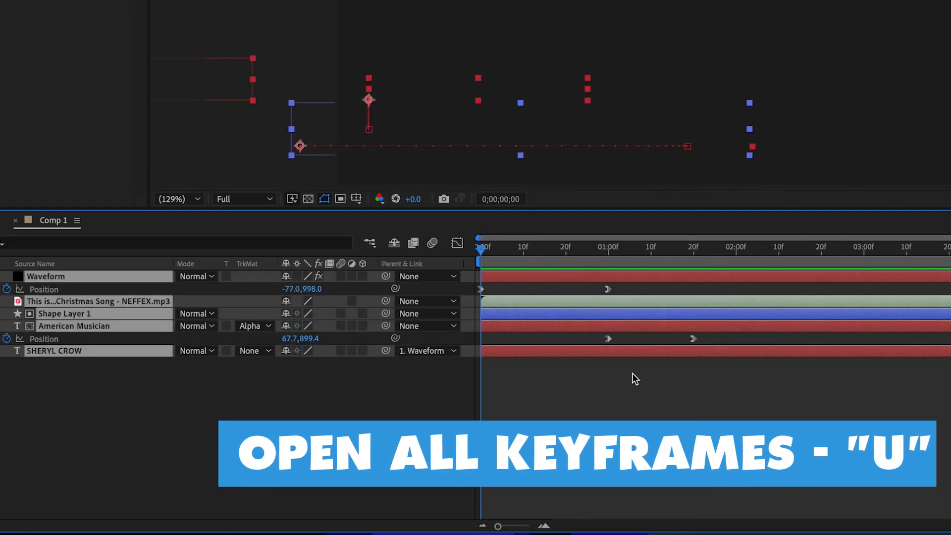
mouse_move(563, 249)
mouse_down()
mouse_move(716, 256)
mouse_move(499, 233)
mouse_move(616, 247)
mouse_move(569, 245)
mouse_up()
drag(727, 291, 578, 343)
click(592, 291)
drag(592, 292, 698, 347)
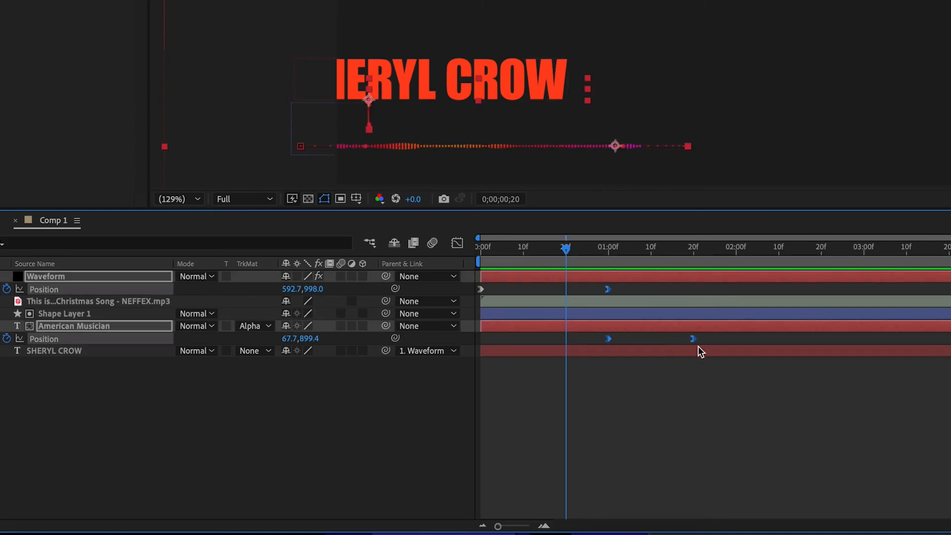
drag(609, 289, 565, 289)
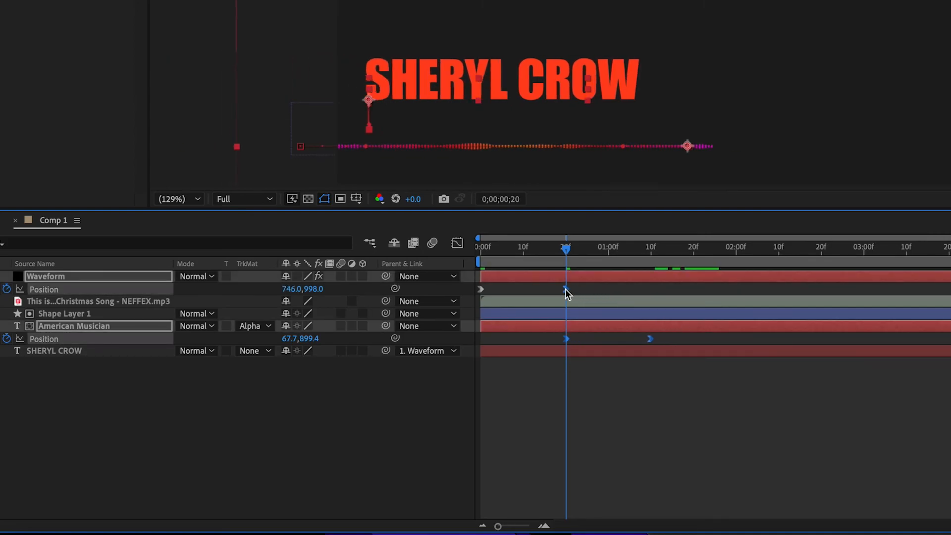
Step: Move the last American Musician Position keyframe to about 0;00;01;02 and preview the tightened animation
click(641, 338)
drag(650, 338, 616, 339)
key(space)
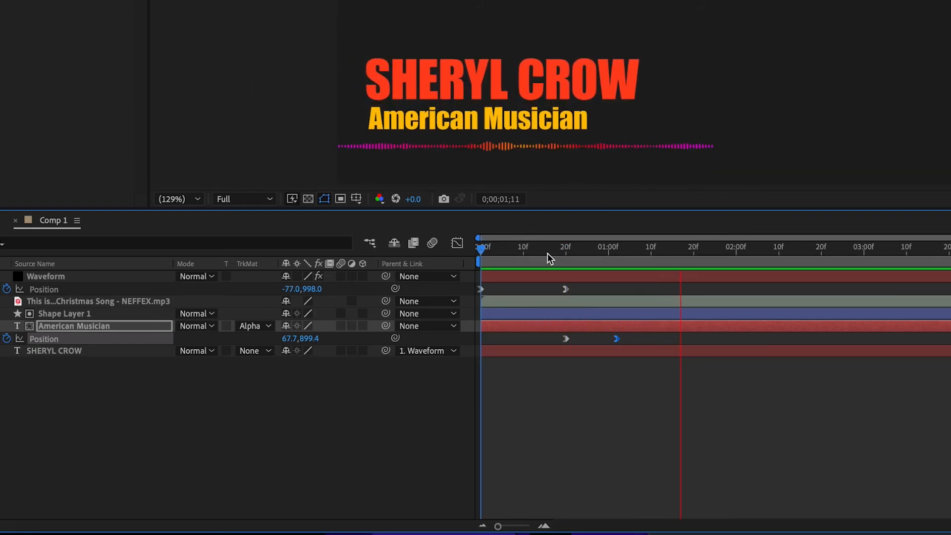
key(space)
key(space)
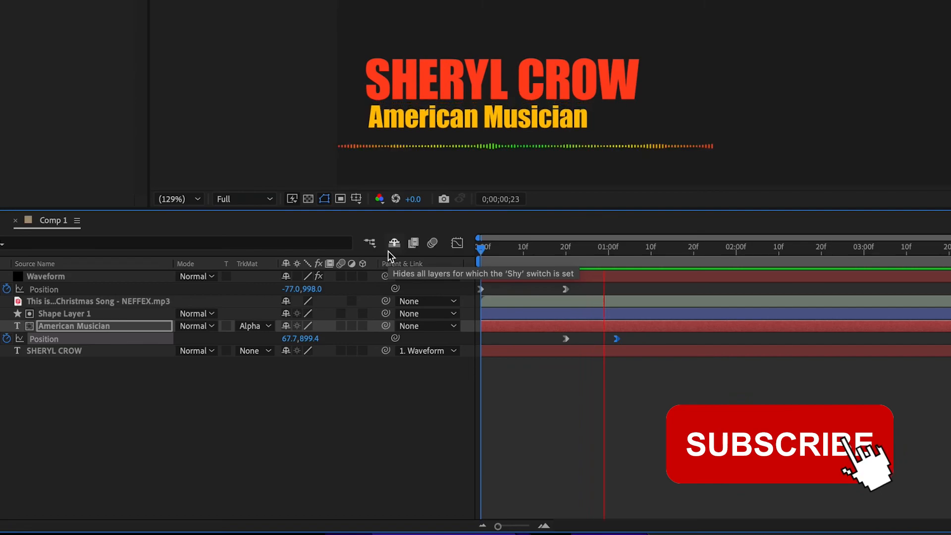
key(space)
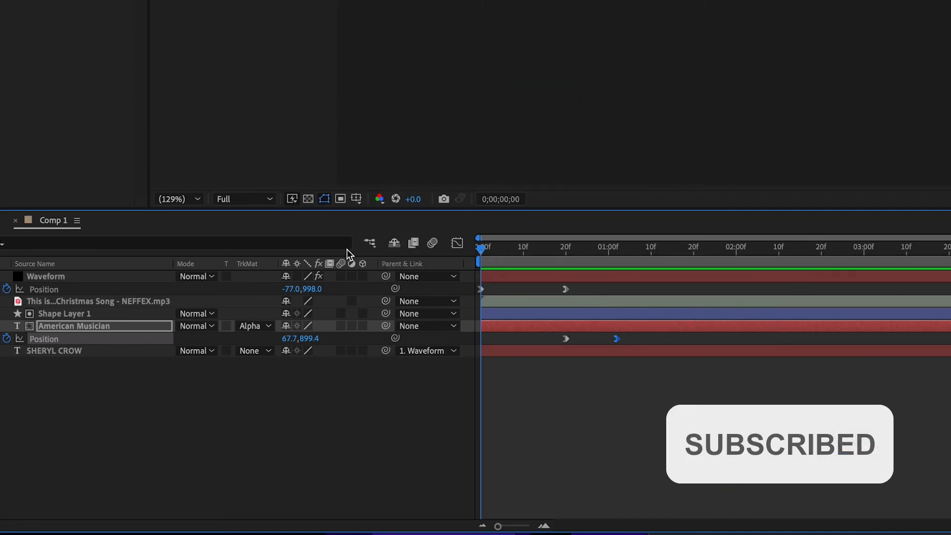